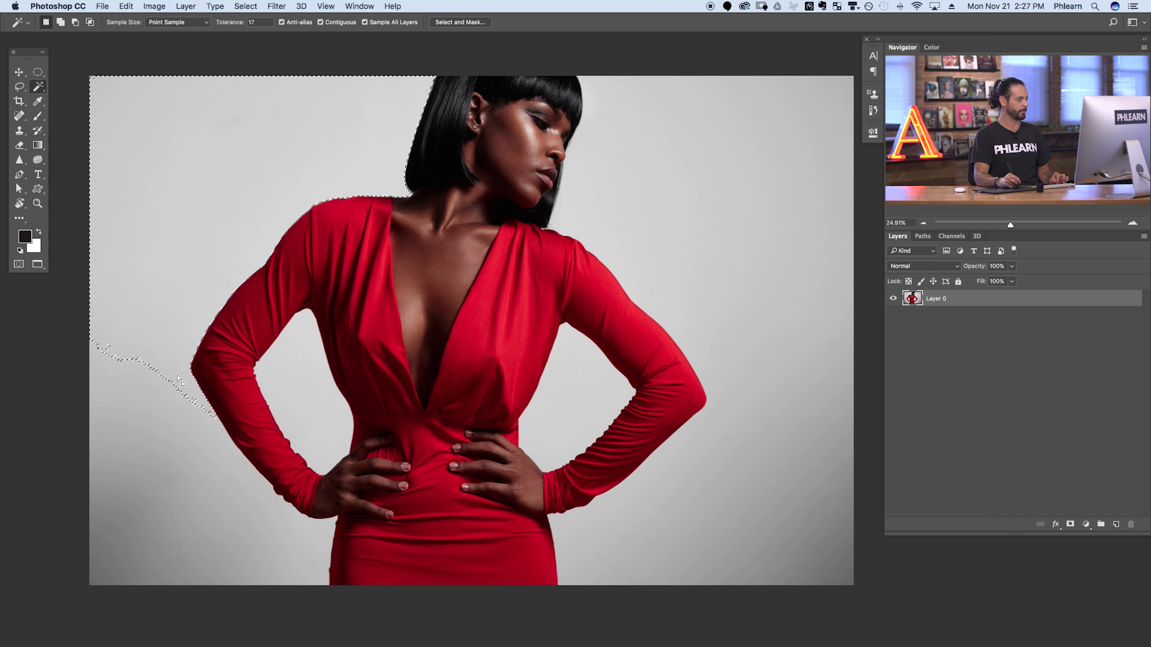
# - Shift-add the lower-left background corner to the Magic Wand selection
pyautogui.press('shift')
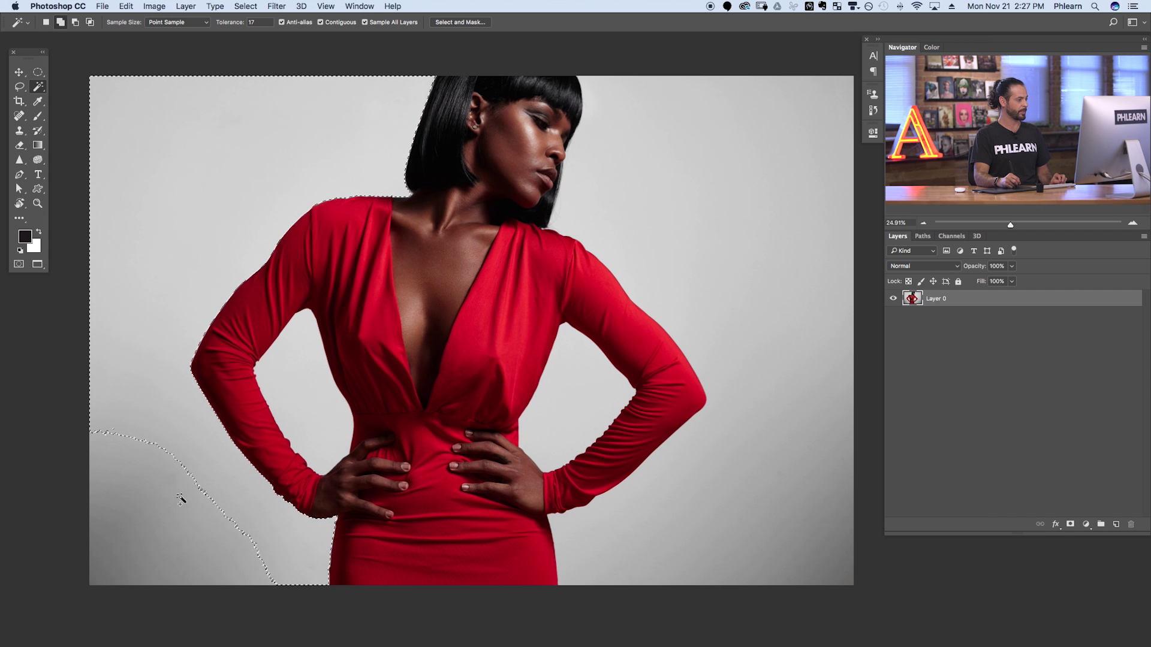
pyautogui.keyDown('shift'); pyautogui.click(163, 563); pyautogui.keyUp('shift')
pyautogui.keyDown('shift'); pyautogui.click(109, 537); pyautogui.keyUp('shift')
pyautogui.moveTo(195, 457); pyautogui.dragTo(257, 365)
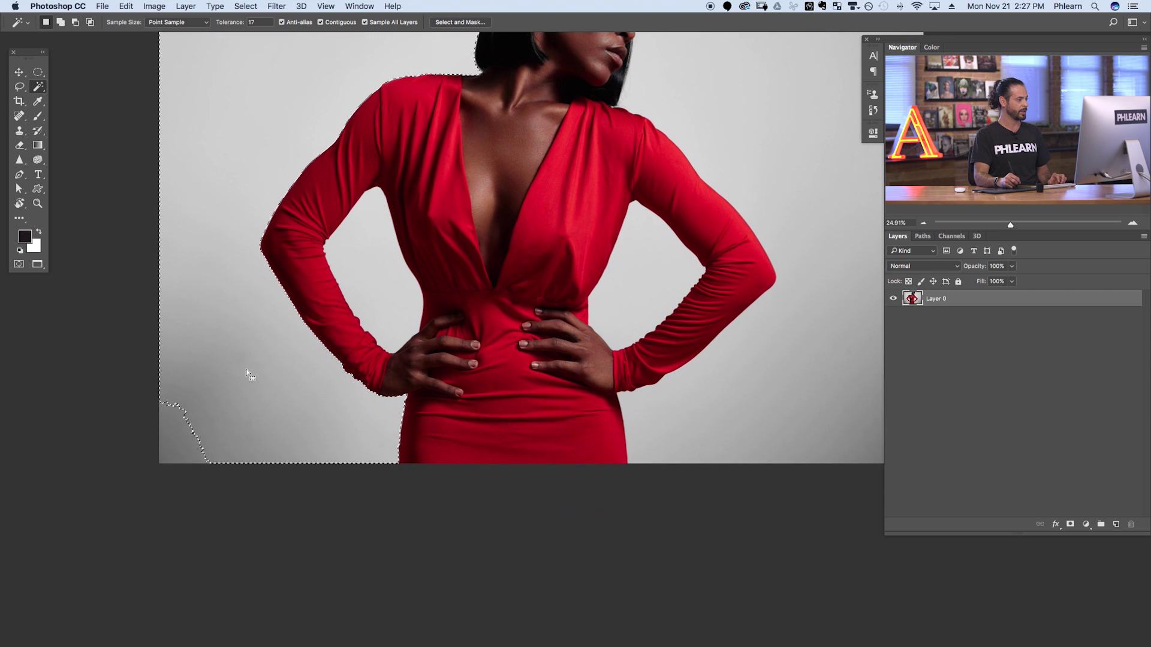
pyautogui.moveTo(351, 304); pyautogui.dragTo(289, 422)
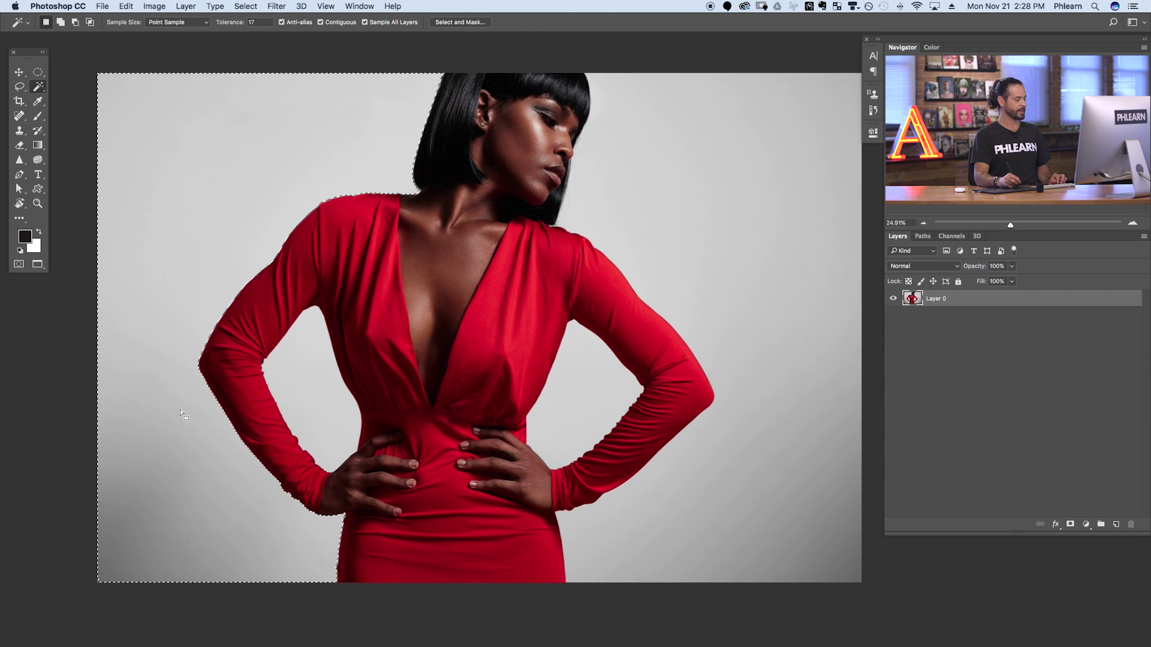
# - Add the gaps beside both arms and the right-side background, including the darker lower-right corner
pyautogui.press('shift')
pyautogui.keyDown('shift'); pyautogui.click(314, 388); pyautogui.keyUp('shift')
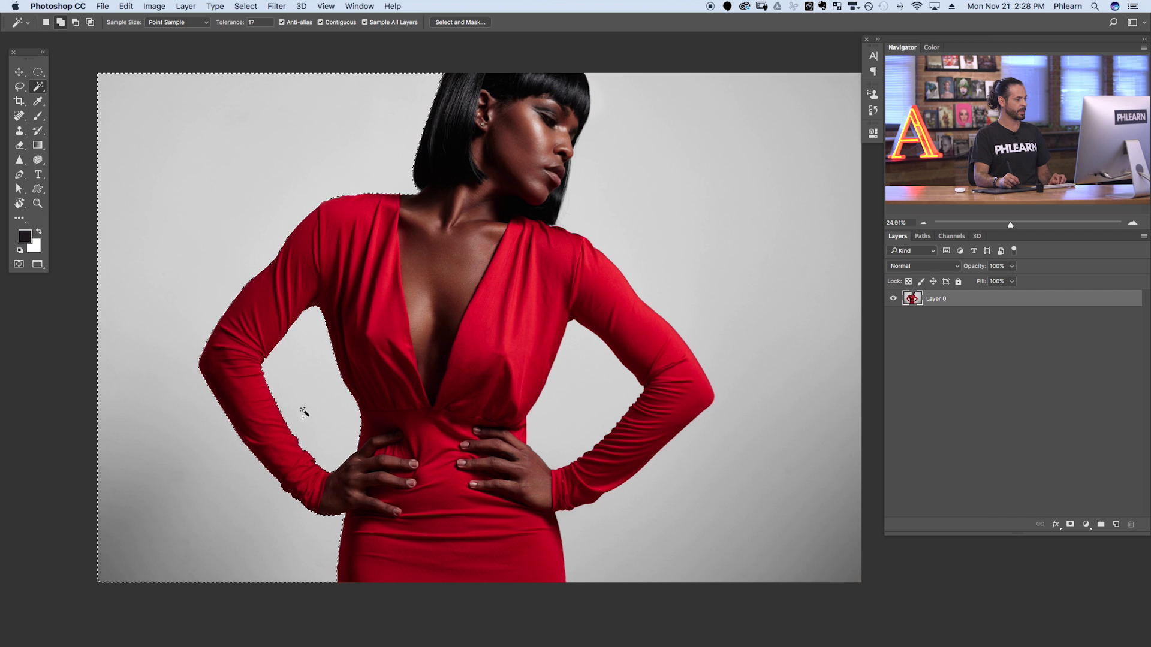
pyautogui.keyDown('shift'); pyautogui.click(587, 414); pyautogui.keyUp('shift')
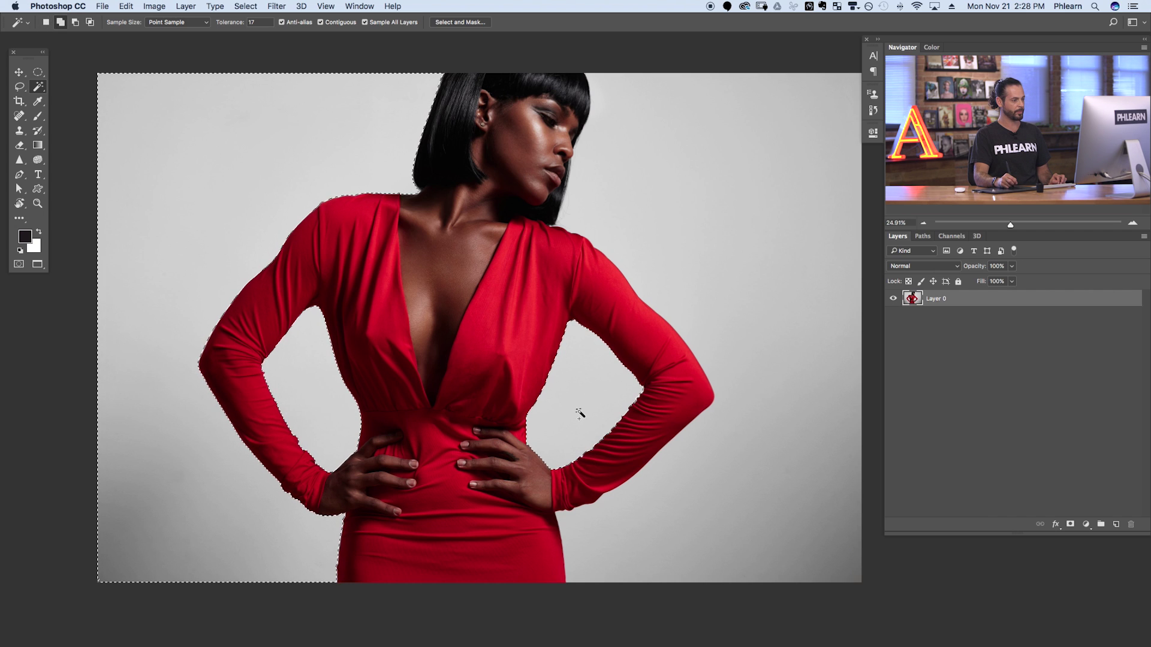
pyautogui.keyDown('shift'); pyautogui.click(688, 149); pyautogui.keyUp('shift')
pyautogui.keyDown('shift'); pyautogui.click(829, 131); pyautogui.keyUp('shift')
pyautogui.keyDown('shift'); pyautogui.click(842, 113); pyautogui.keyUp('shift')
pyautogui.keyDown('shift'); pyautogui.click(796, 409); pyautogui.keyUp('shift')
pyautogui.keyDown('shift'); pyautogui.click(805, 471); pyautogui.keyUp('shift')
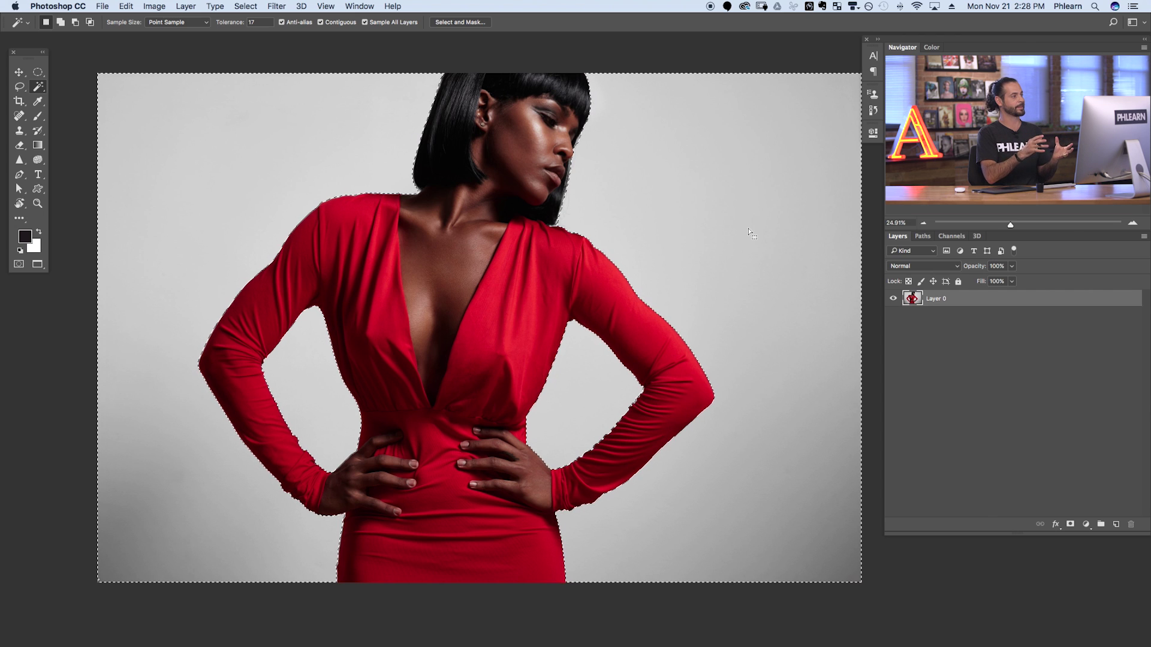
# - Invert the selection onto the model and start Select and Mask from the Select menu
pyautogui.click(251, 6)
pyautogui.click(254, 51)
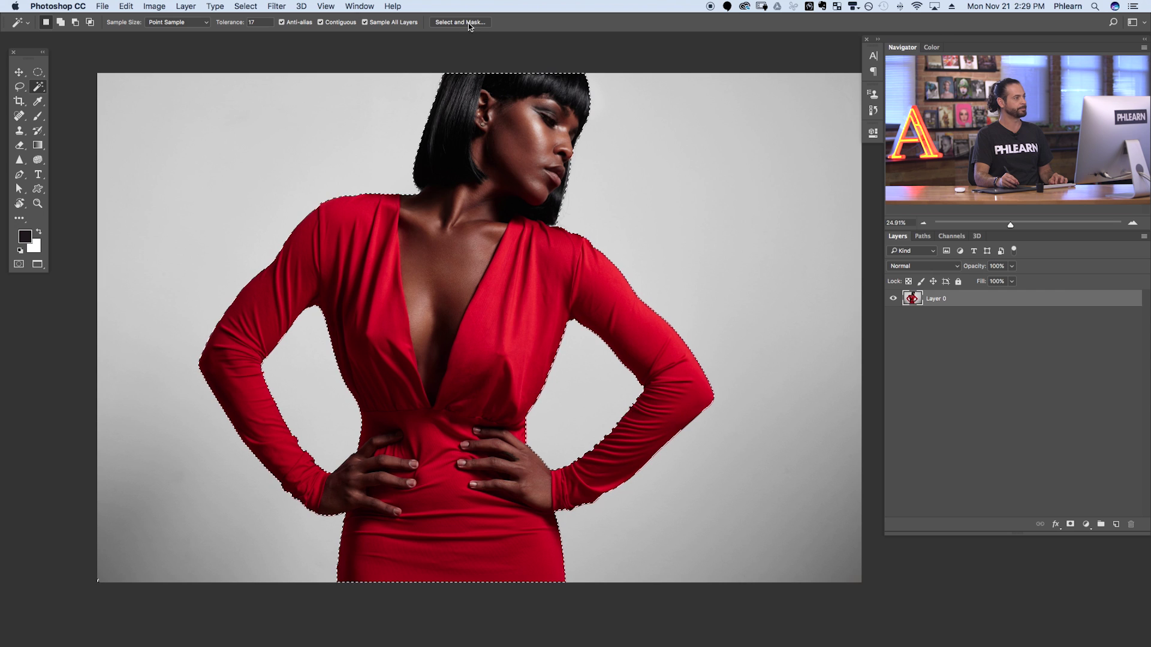
pyautogui.click(246, 8)
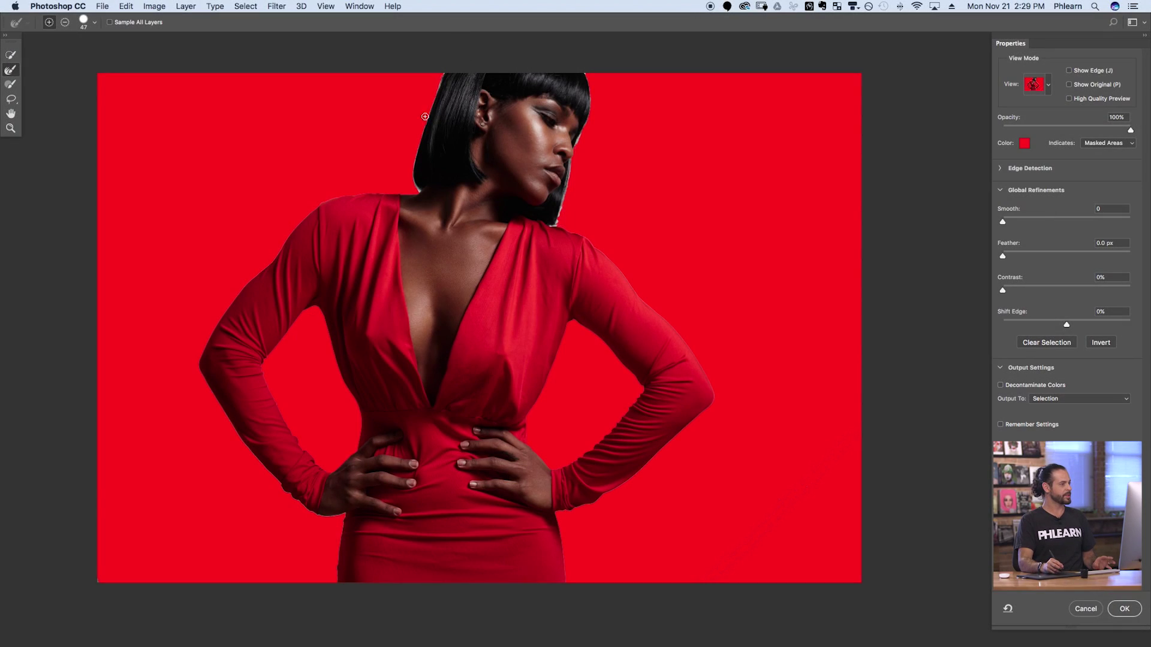
# - Set the Refine Edge brush size to 175 and switch the preview view mode
pyautogui.moveTo(406, 145); pyautogui.dragTo(437, 145)
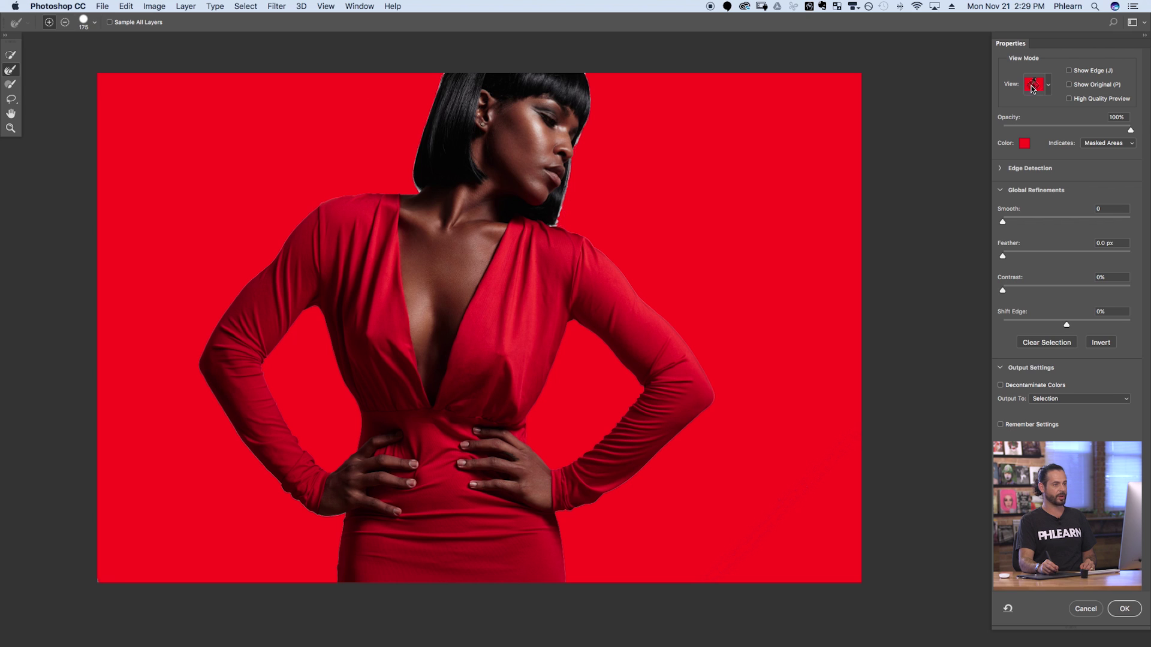
pyautogui.click(1049, 89)
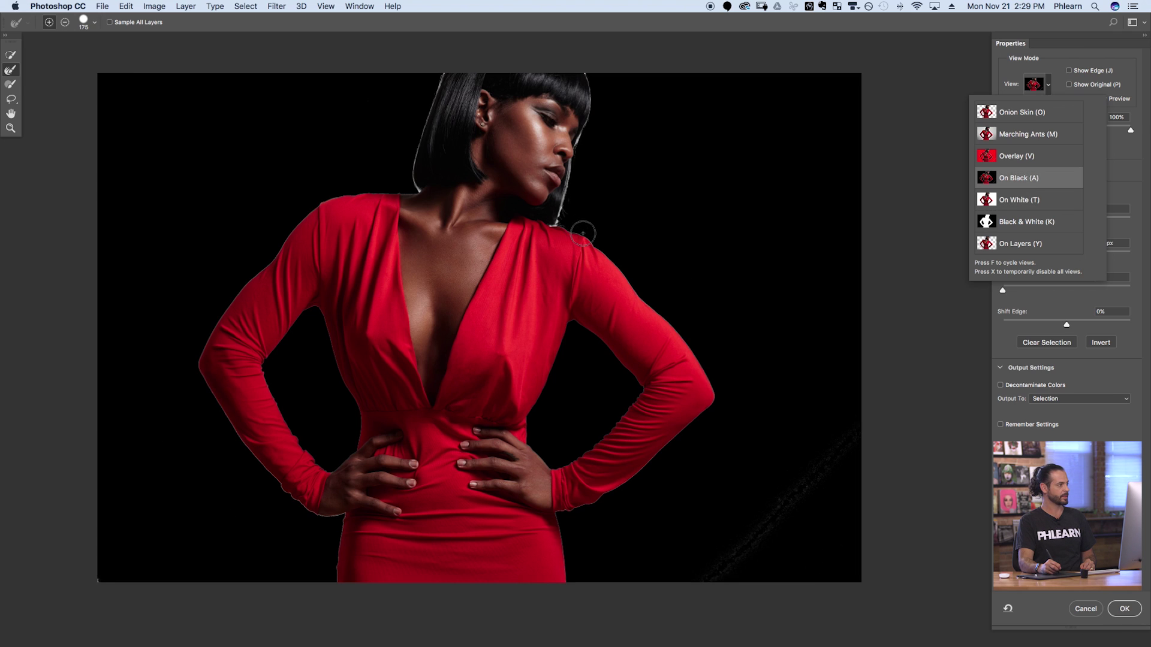
# - Keep the On Black preview and zoom in on the model's head and hair
pyautogui.click(562, 180)
pyautogui.press('super+plus')
pyautogui.press('super+plus')
pyautogui.moveTo(494, 169); pyautogui.dragTo(616, 337)
pyautogui.moveTo(239, 313); pyautogui.dragTo(377, 326)
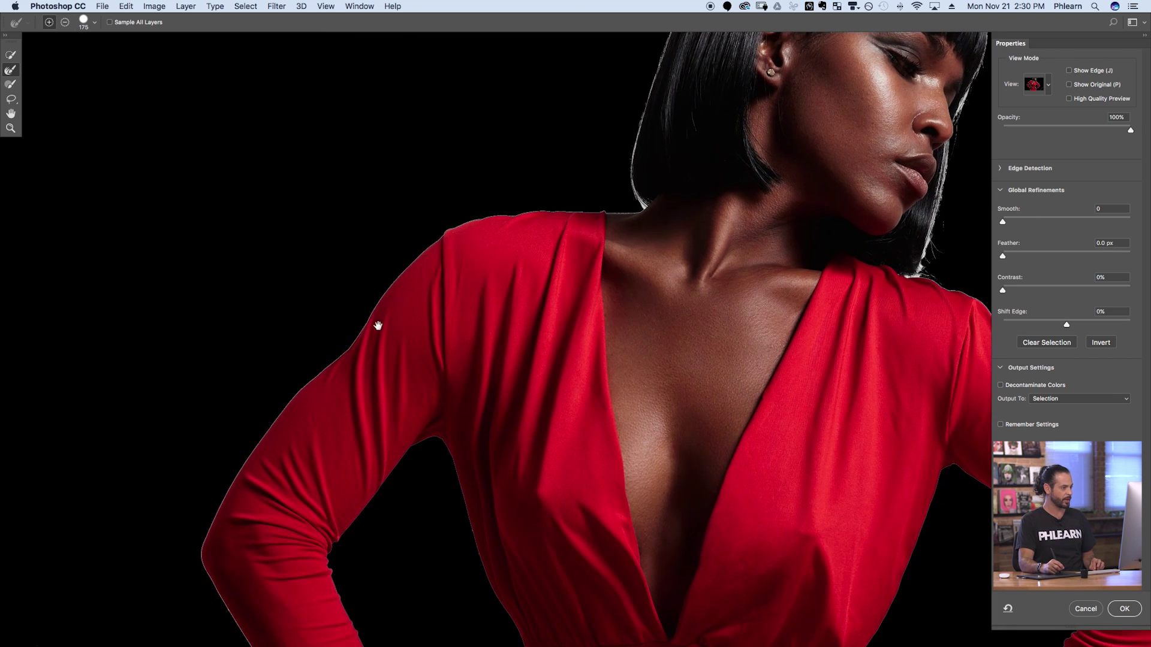
pyautogui.press('super+plus')
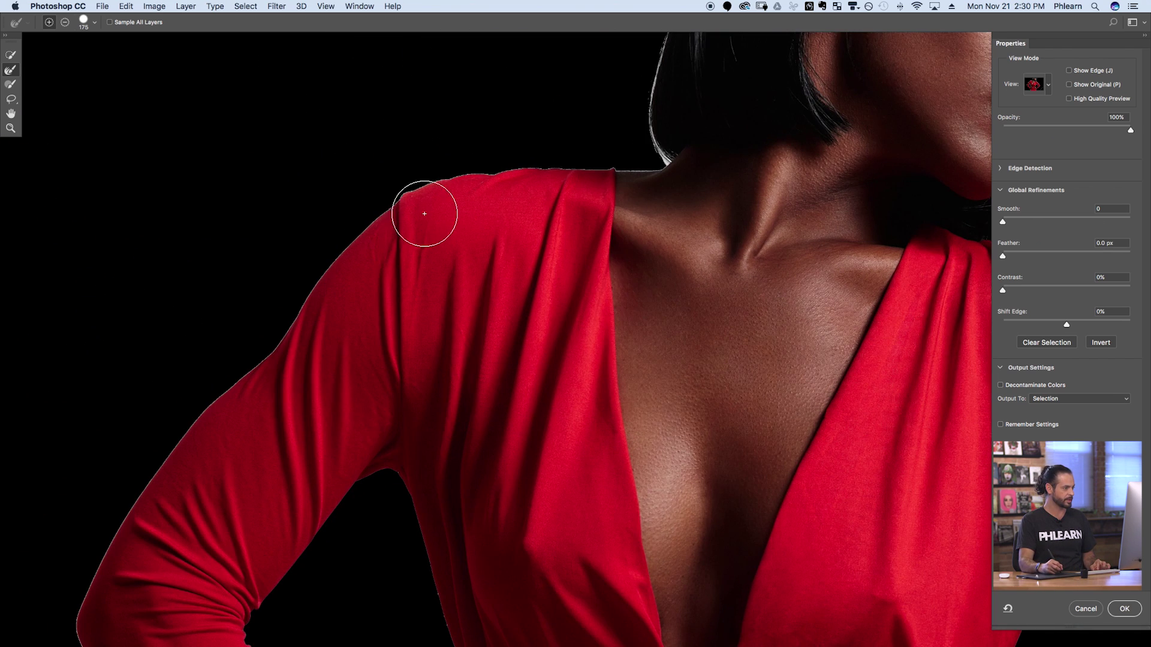
pyautogui.moveTo(704, 221)
pyautogui.mouseDown()
pyautogui.moveTo(496, 414)
pyautogui.moveTo(386, 552)
pyautogui.mouseUp()
pyautogui.moveTo(784, 437); pyautogui.dragTo(732, 296)
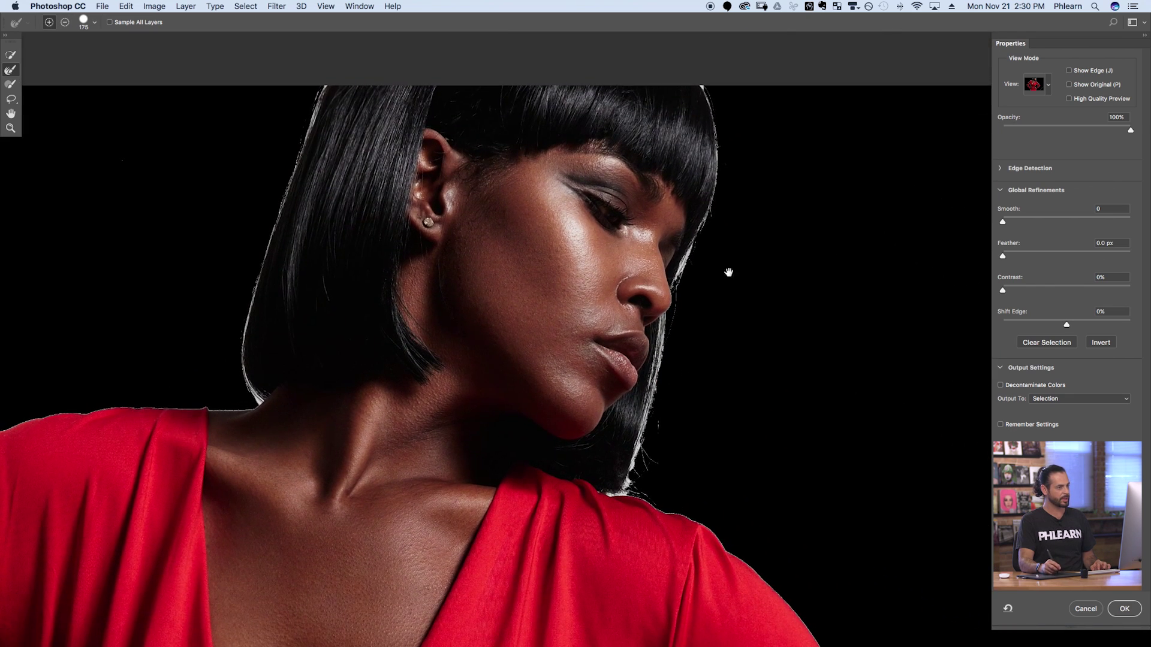
# - Shrink the Refine Edge brush to 82 and paint along the hair's top, right and left edges
pyautogui.moveTo(735, 124); pyautogui.dragTo(720, 126)
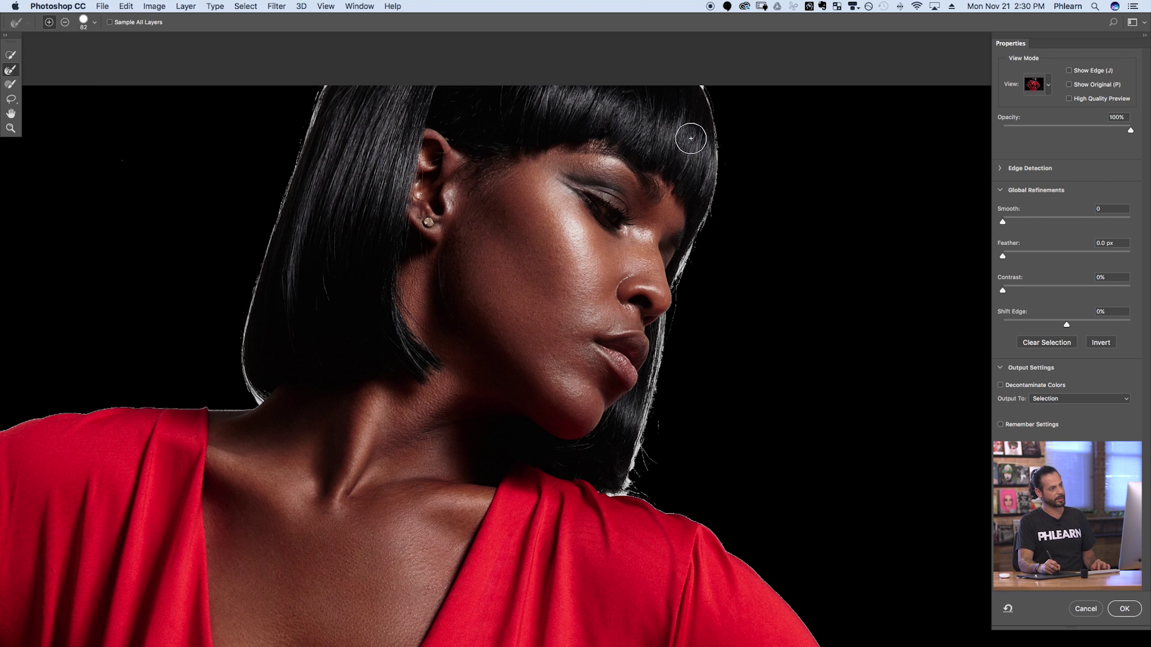
pyautogui.moveTo(687, 143)
pyautogui.mouseDown()
pyautogui.moveTo(715, 142)
pyautogui.moveTo(702, 82)
pyautogui.moveTo(715, 223)
pyautogui.moveTo(681, 269)
pyautogui.moveTo(646, 418)
pyautogui.moveTo(605, 497)
pyautogui.moveTo(678, 512)
pyautogui.moveTo(762, 573)
pyautogui.moveTo(794, 562)
pyautogui.mouseUp()
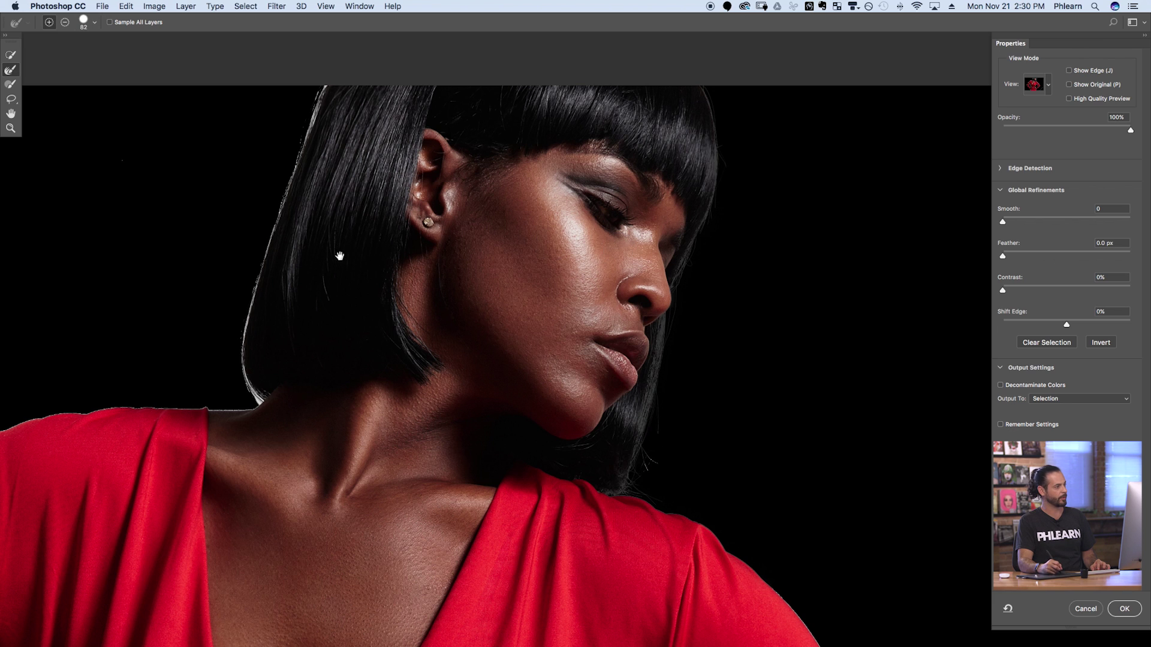
pyautogui.moveTo(342, 257); pyautogui.dragTo(558, 313)
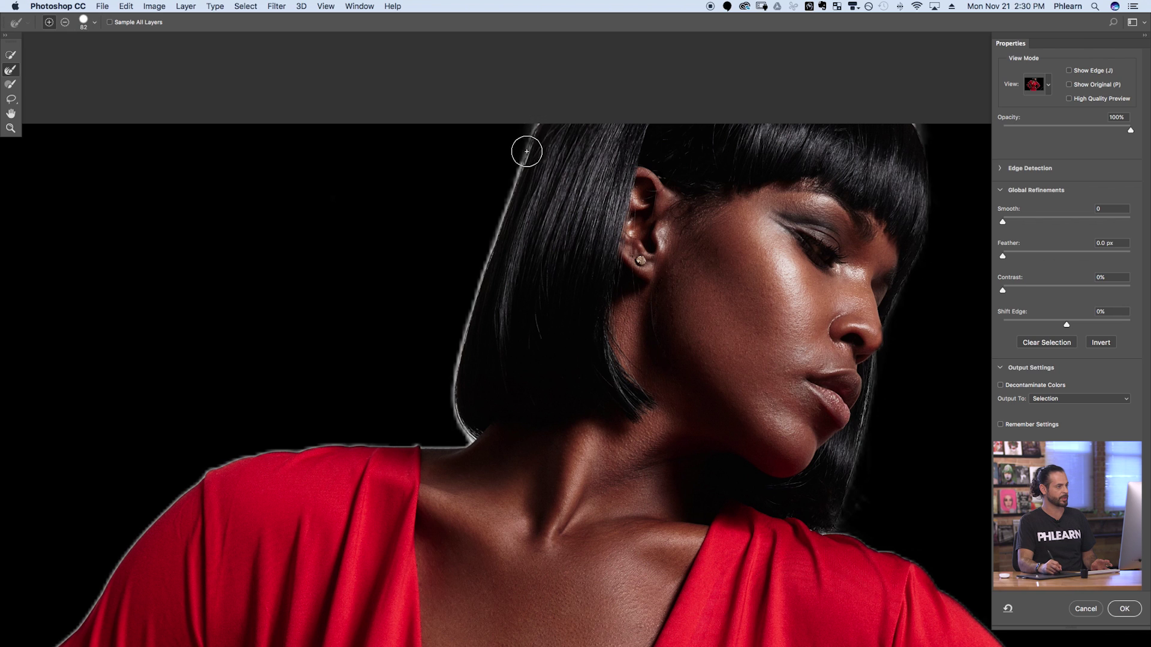
pyautogui.moveTo(514, 176)
pyautogui.mouseDown()
pyautogui.moveTo(457, 361)
pyautogui.moveTo(466, 444)
pyautogui.moveTo(431, 444)
pyautogui.moveTo(488, 444)
pyautogui.moveTo(324, 446)
pyautogui.moveTo(226, 466)
pyautogui.moveTo(192, 493)
pyautogui.mouseUp()
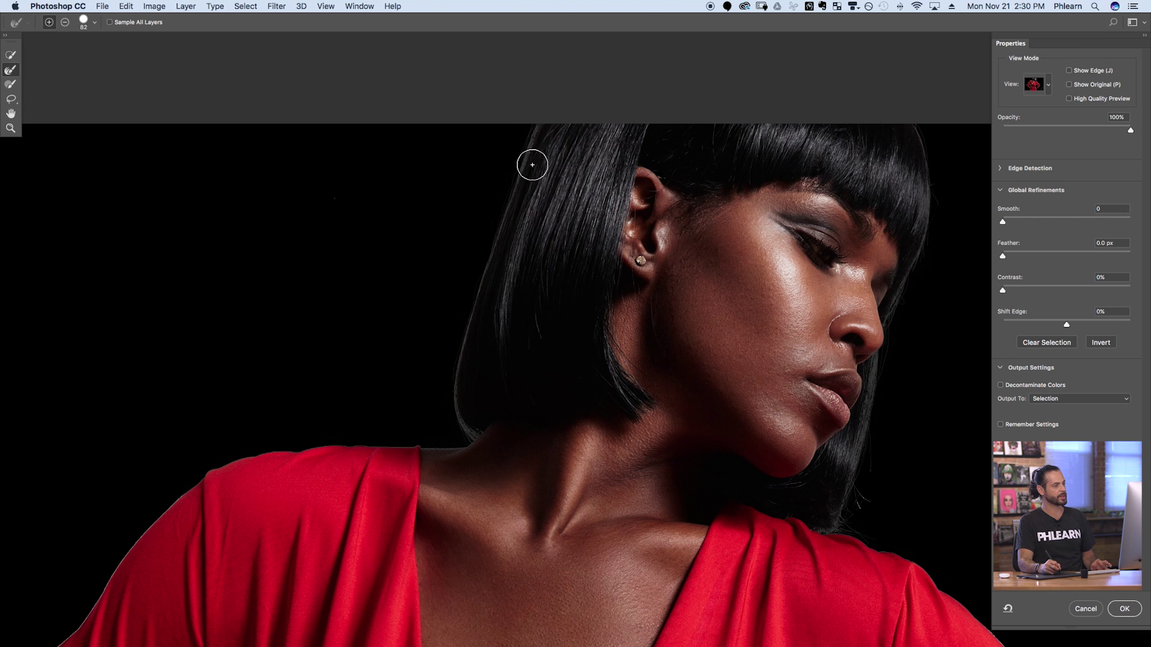
pyautogui.moveTo(348, 499); pyautogui.dragTo(658, 357)
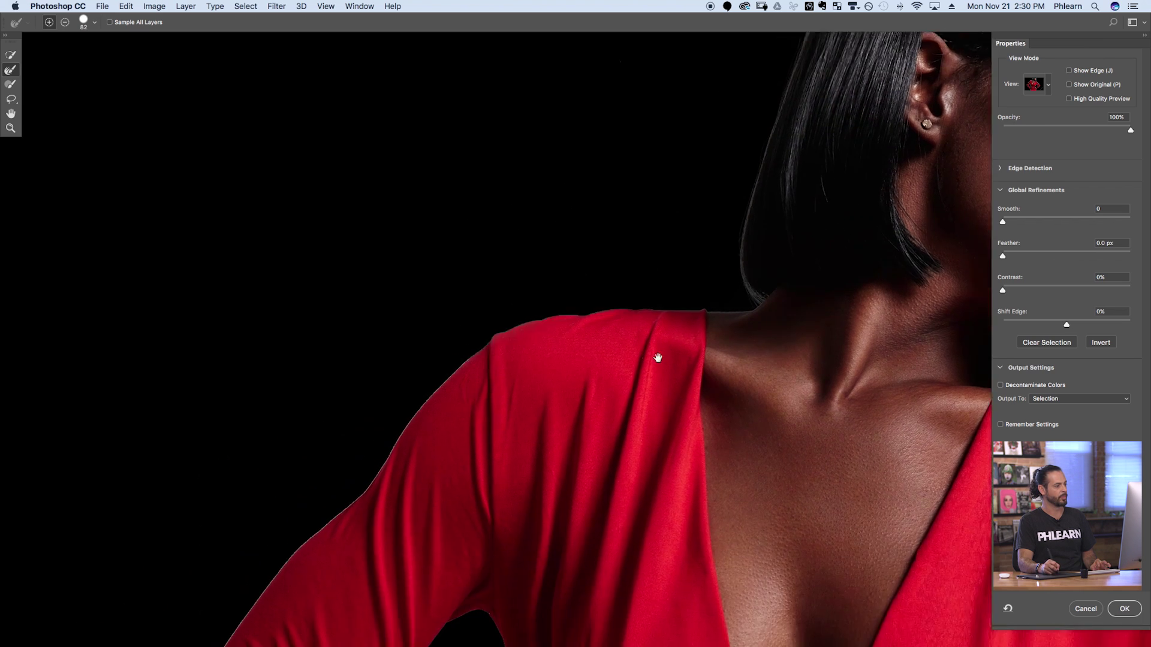
# - Refine the first arm's outer edge to the wrist, inner edge, and torso edge up to the armpit
pyautogui.scroll(2, 563, 310)
pyautogui.moveTo(571, 282)
pyautogui.mouseDown()
pyautogui.moveTo(527, 286)
pyautogui.moveTo(431, 412)
pyautogui.moveTo(324, 519)
pyautogui.moveTo(279, 605)
pyautogui.mouseUp()
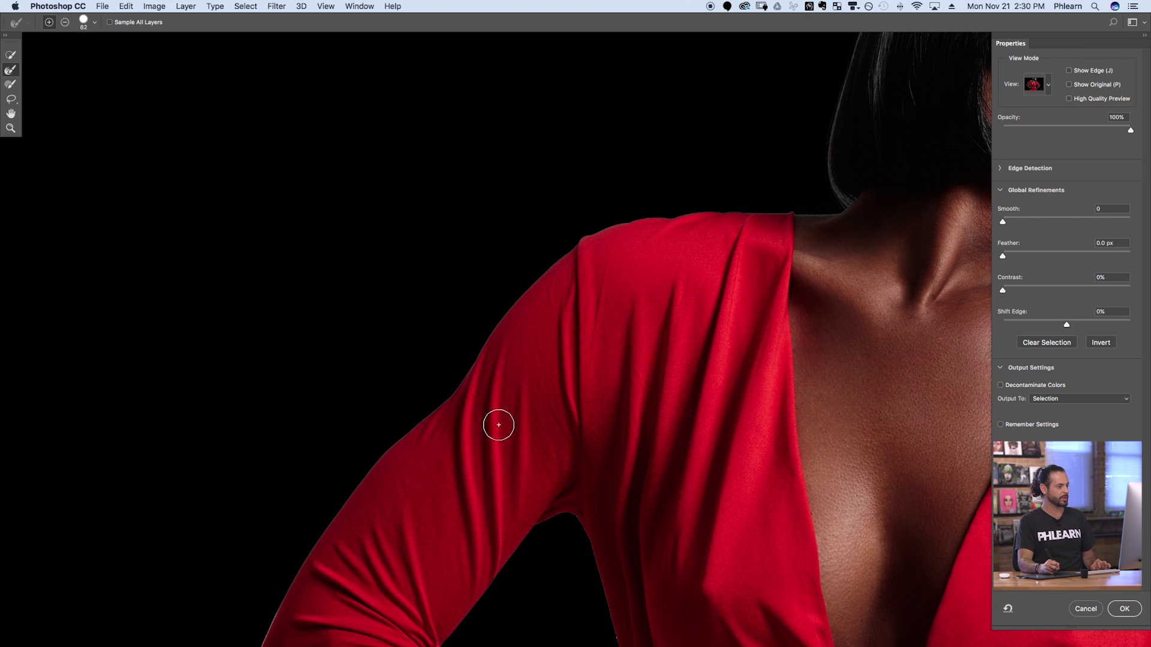
pyautogui.moveTo(357, 557); pyautogui.dragTo(559, 192)
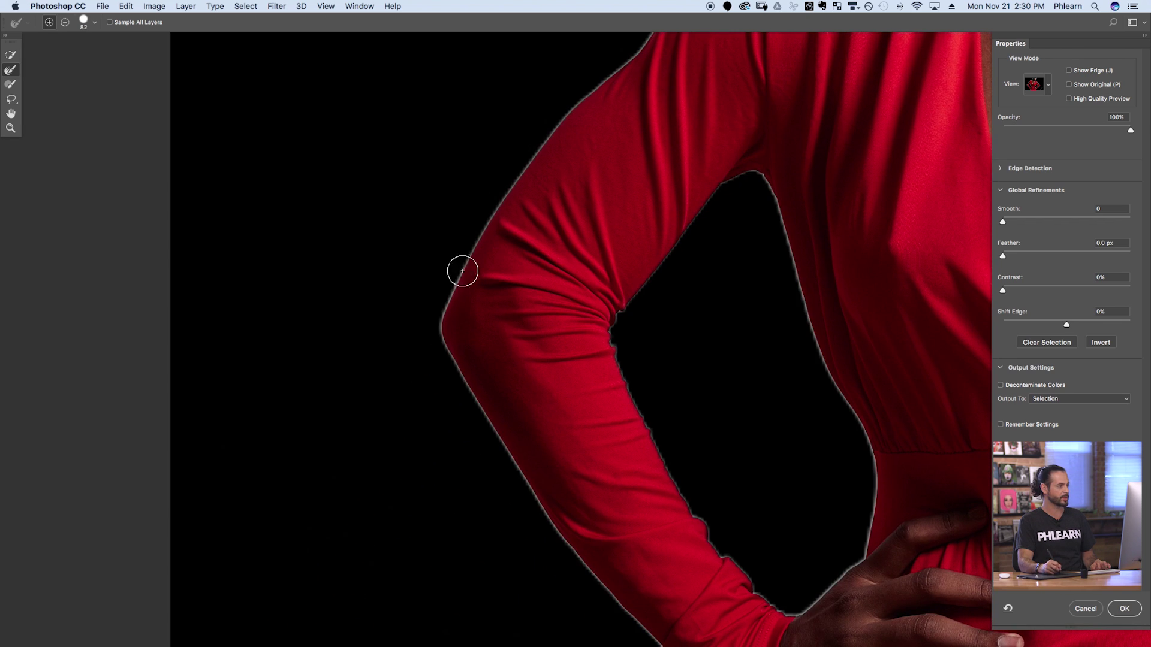
pyautogui.moveTo(448, 346)
pyautogui.mouseDown()
pyautogui.moveTo(503, 449)
pyautogui.moveTo(611, 591)
pyautogui.moveTo(683, 642)
pyautogui.mouseUp()
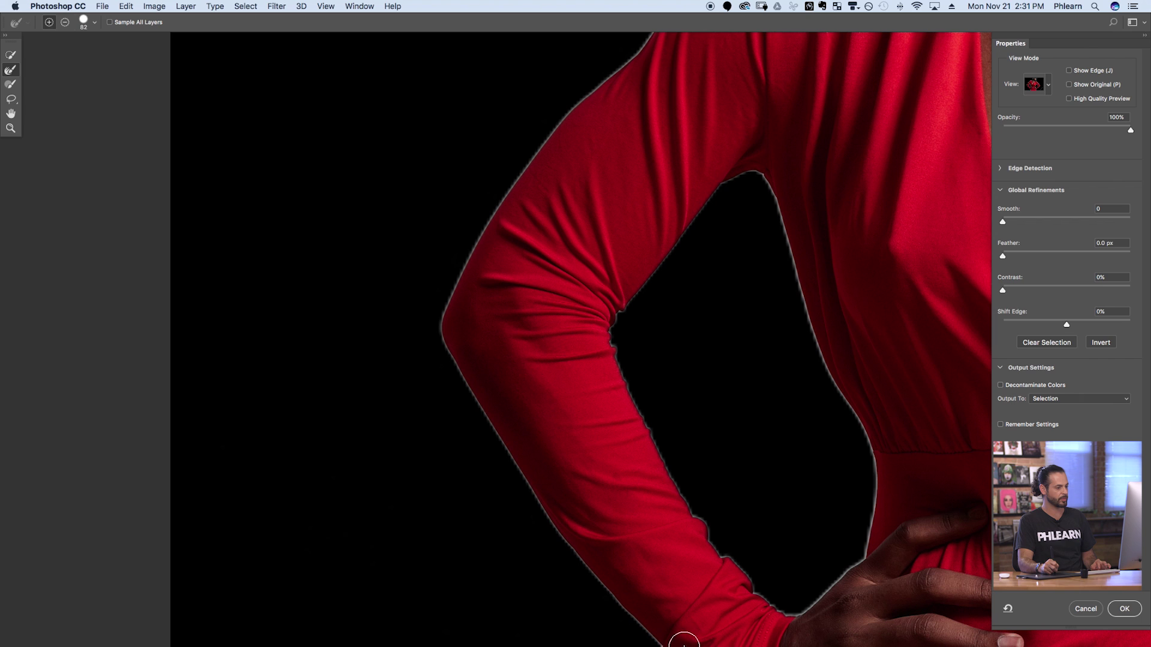
pyautogui.moveTo(627, 440); pyautogui.dragTo(387, 418)
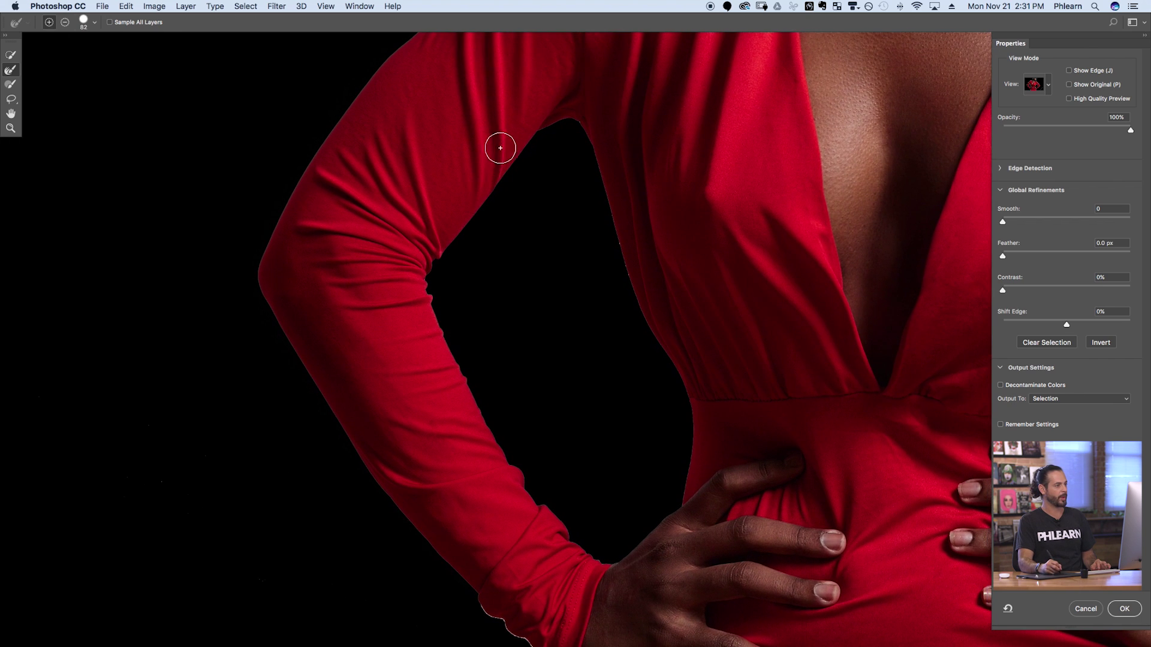
pyautogui.moveTo(471, 187)
pyautogui.mouseDown()
pyautogui.moveTo(414, 269)
pyautogui.moveTo(440, 352)
pyautogui.moveTo(509, 475)
pyautogui.mouseUp()
pyautogui.moveTo(599, 555)
pyautogui.mouseDown()
pyautogui.moveTo(676, 507)
pyautogui.moveTo(688, 393)
pyautogui.mouseUp()
pyautogui.moveTo(629, 268)
pyautogui.mouseDown()
pyautogui.moveTo(584, 119)
pyautogui.moveTo(590, 158)
pyautogui.mouseUp()
pyautogui.scroll(-10, 768, 552)
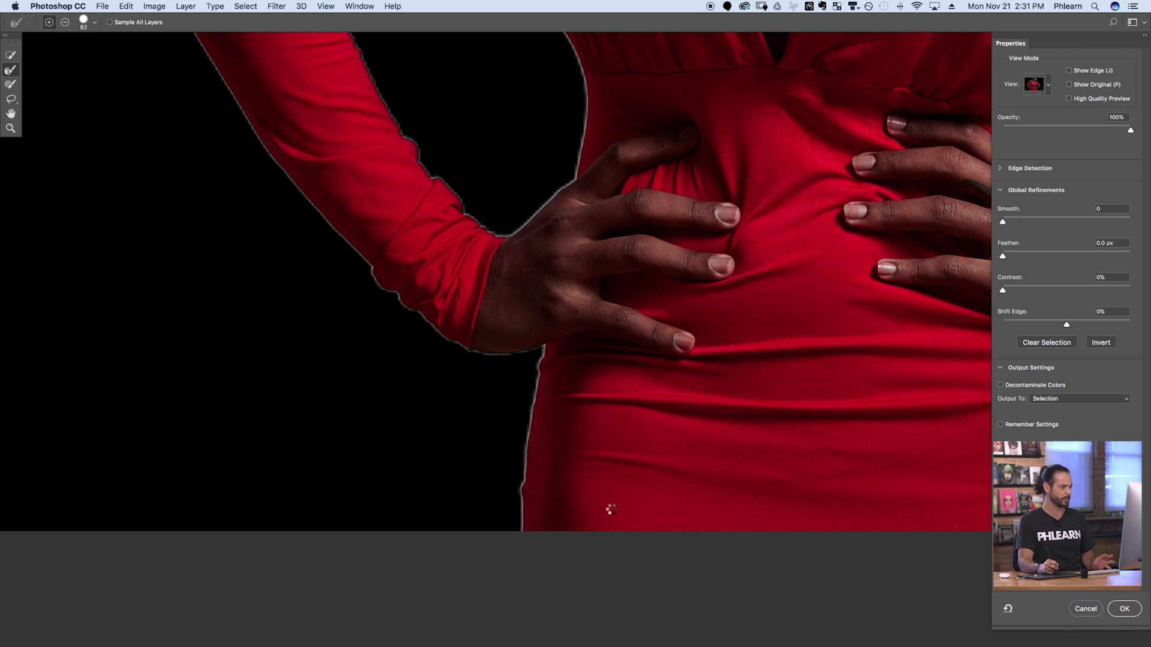
# - Refine the other arm's dress edge from wrist to image bottom and the lower sleeve
pyautogui.moveTo(853, 408); pyautogui.dragTo(489, 382)
pyautogui.moveTo(566, 278)
pyautogui.mouseDown()
pyautogui.moveTo(544, 309)
pyautogui.moveTo(569, 347)
pyautogui.moveTo(592, 522)
pyautogui.mouseUp()
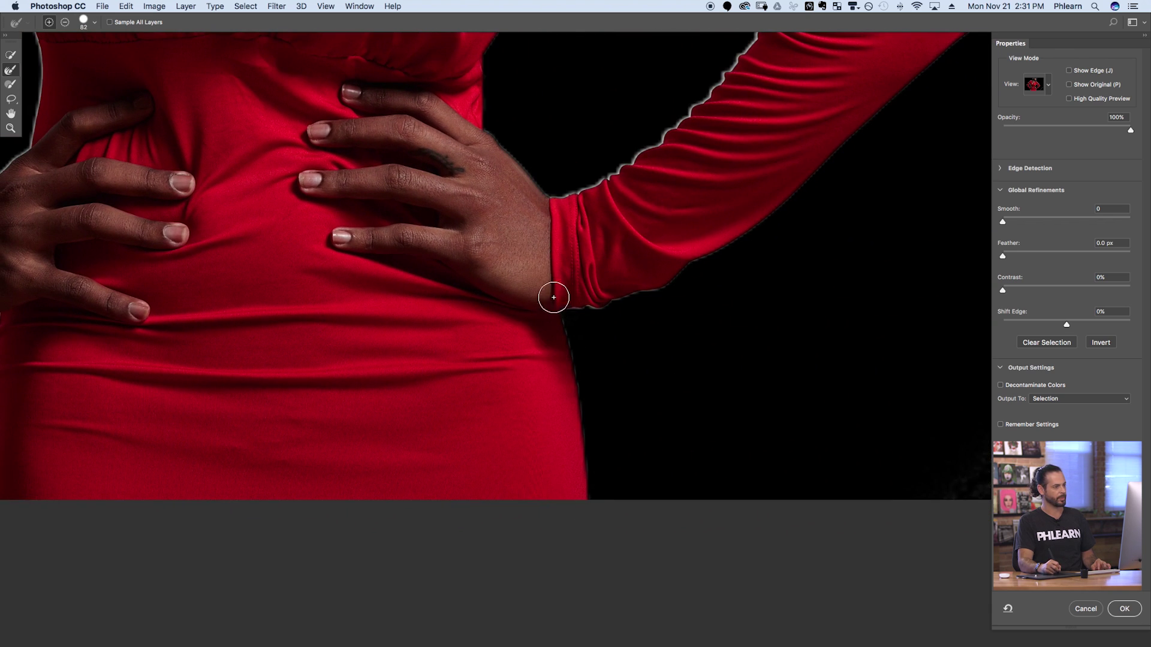
pyautogui.moveTo(770, 213); pyautogui.dragTo(930, 63)
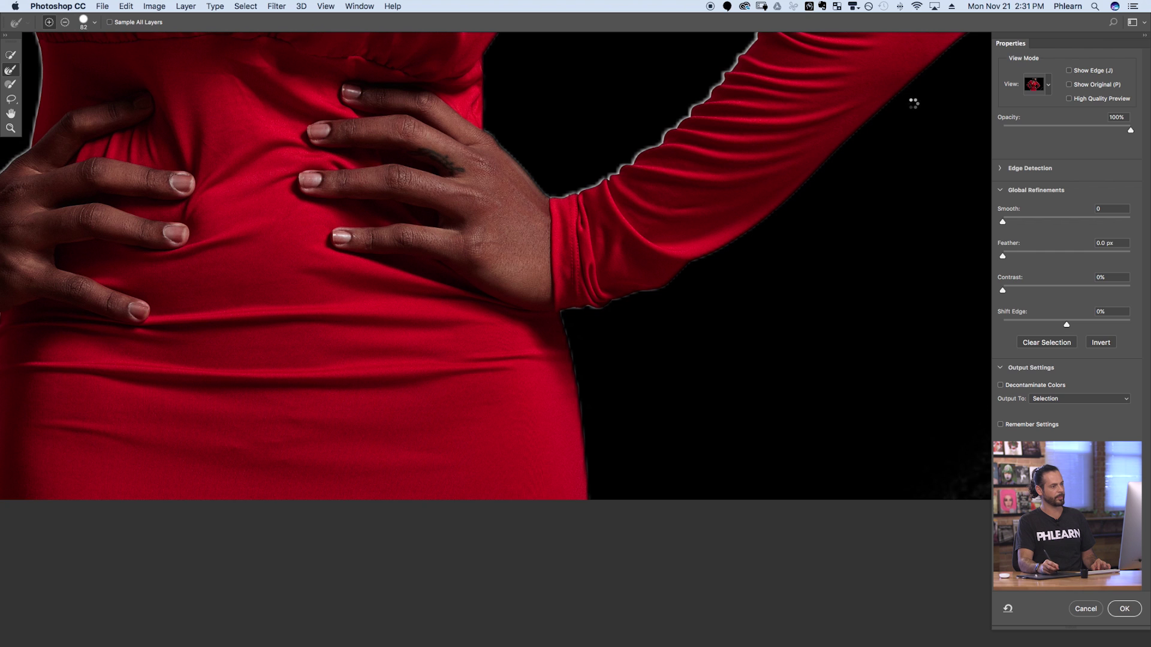
# - Zoom in on the bent elbow and refine the edge around it and along the upper and lower arm
pyautogui.moveTo(795, 153)
pyautogui.mouseDown()
pyautogui.moveTo(645, 475)
pyautogui.moveTo(647, 499)
pyautogui.mouseUp()
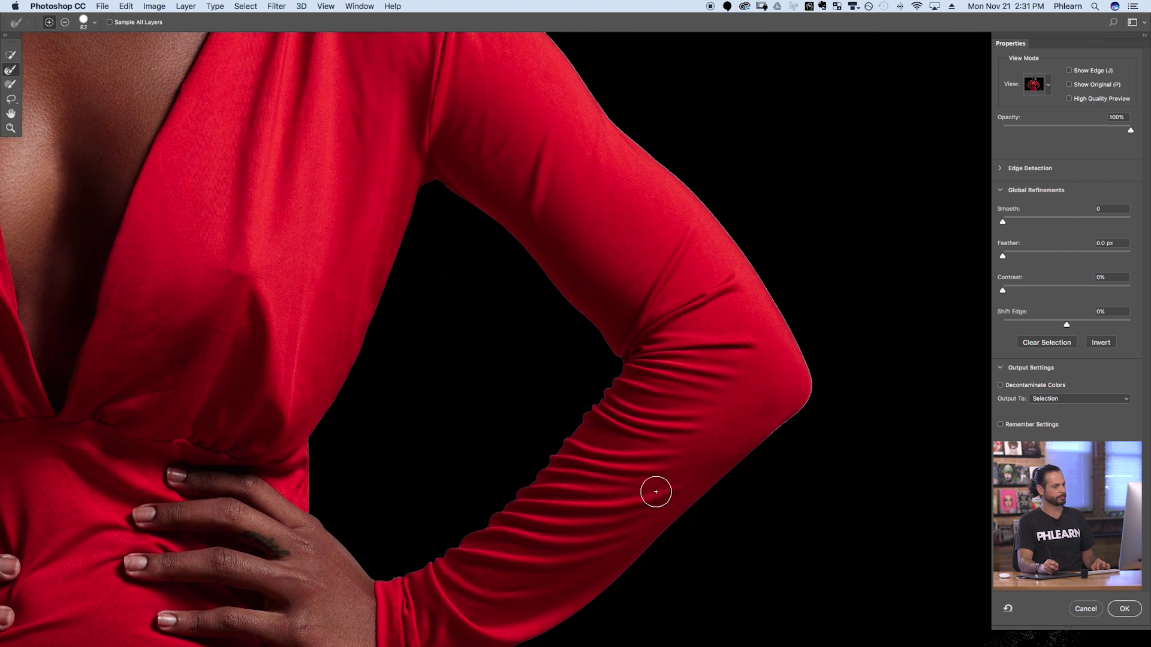
pyautogui.click(787, 416)
pyautogui.click(852, 383)
pyautogui.click(852, 383)
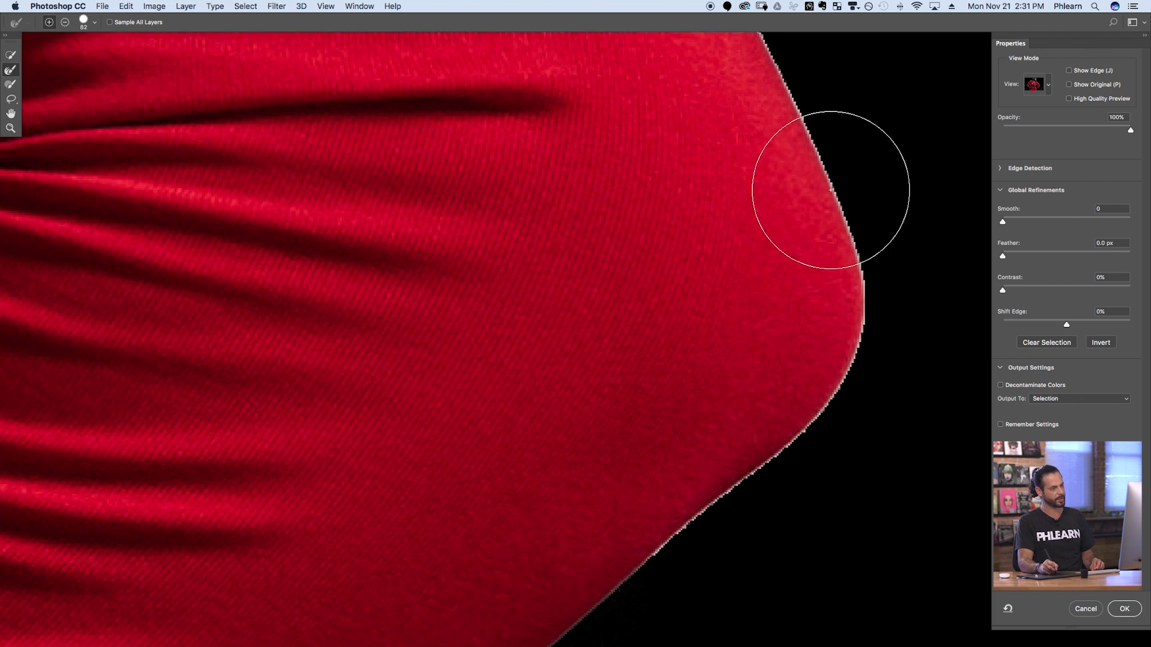
pyautogui.scroll(-5, 720, 395)
pyautogui.scroll(3, 671, 401)
pyautogui.moveTo(699, 398)
pyautogui.mouseDown()
pyautogui.moveTo(708, 447)
pyautogui.moveTo(776, 385)
pyautogui.moveTo(787, 344)
pyautogui.moveTo(689, 155)
pyautogui.moveTo(620, 82)
pyautogui.mouseUp()
pyautogui.moveTo(511, 169)
pyautogui.mouseDown()
pyautogui.moveTo(570, 348)
pyautogui.moveTo(711, 483)
pyautogui.mouseUp()
pyautogui.moveTo(639, 311); pyautogui.dragTo(484, 123)
pyautogui.moveTo(521, 596); pyautogui.dragTo(603, 631)
# - Review the shoulder, armpit and lower sleeve edges, then accept the refined selection with OK
pyautogui.moveTo(372, 300); pyautogui.dragTo(513, 588)
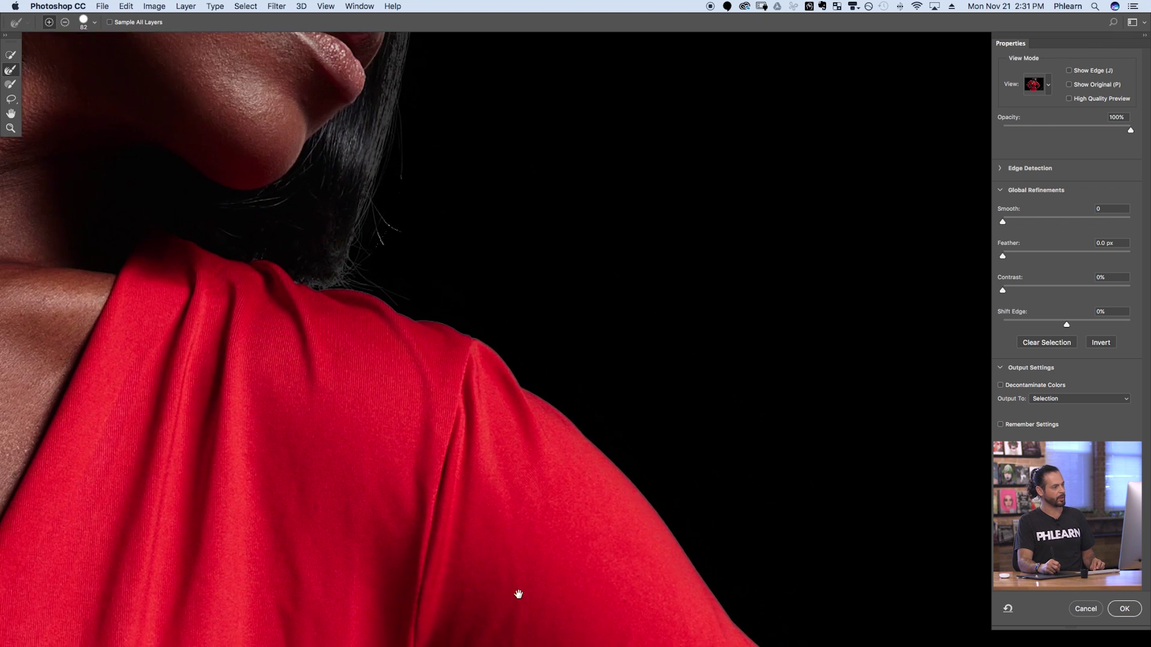
pyautogui.moveTo(570, 524); pyautogui.dragTo(533, 132)
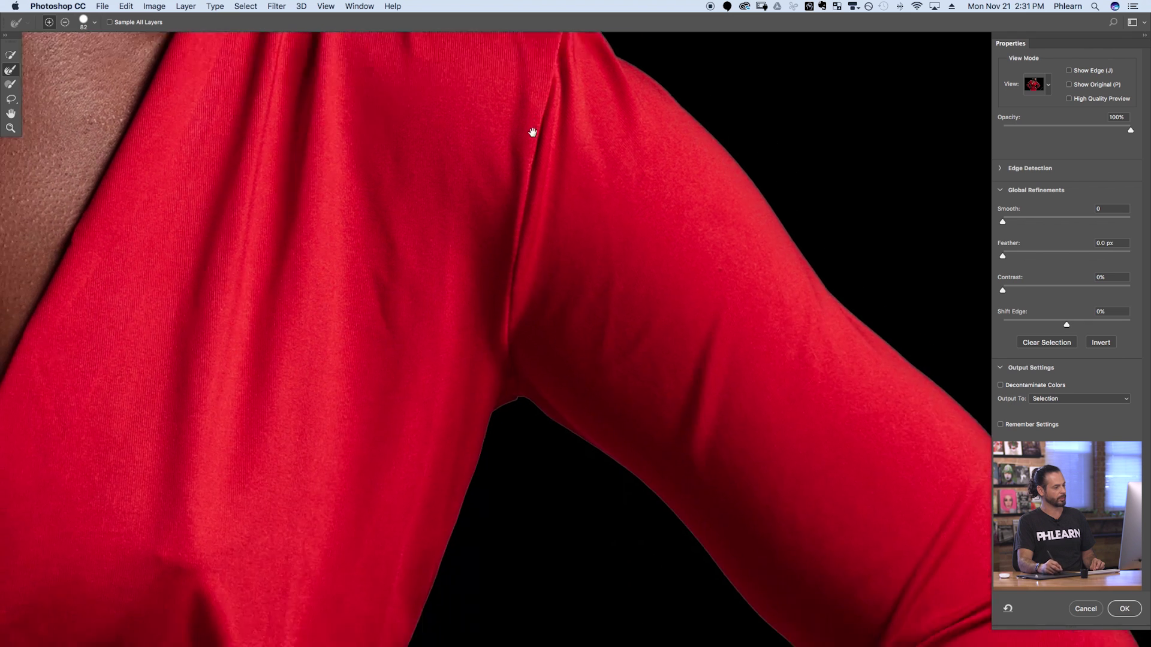
pyautogui.scroll(-5, 532, 132)
pyautogui.moveTo(483, 259)
pyautogui.mouseDown()
pyautogui.moveTo(362, 535)
pyautogui.moveTo(345, 645)
pyautogui.mouseUp()
pyautogui.scroll(-5, 600, 510)
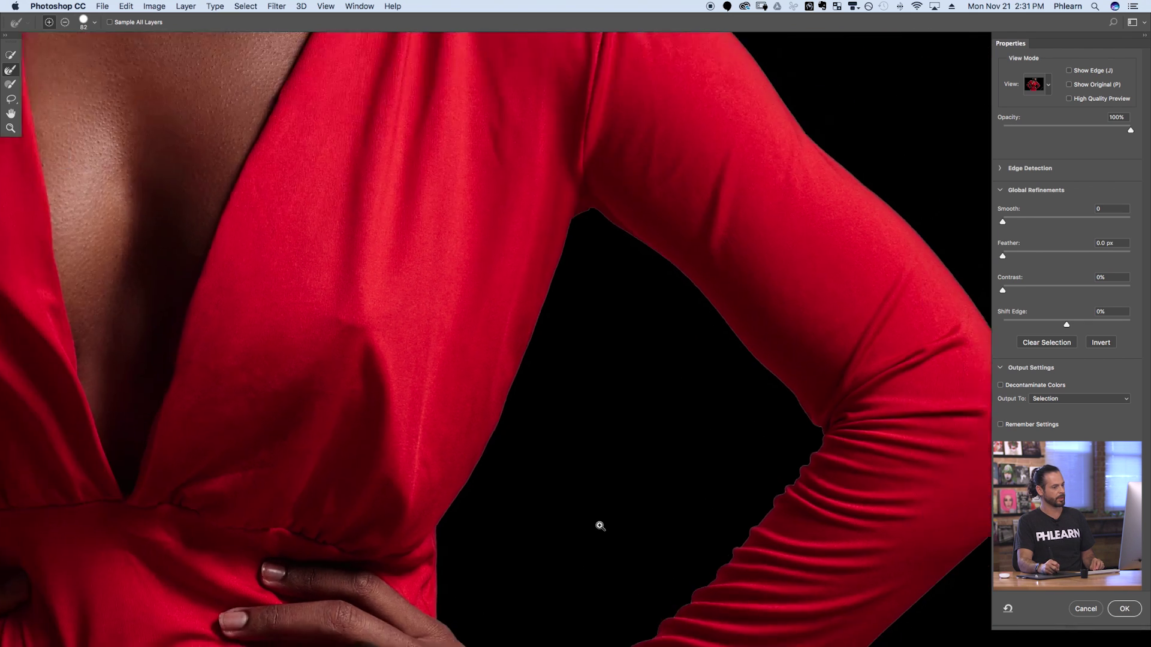
pyautogui.click(1124, 609)
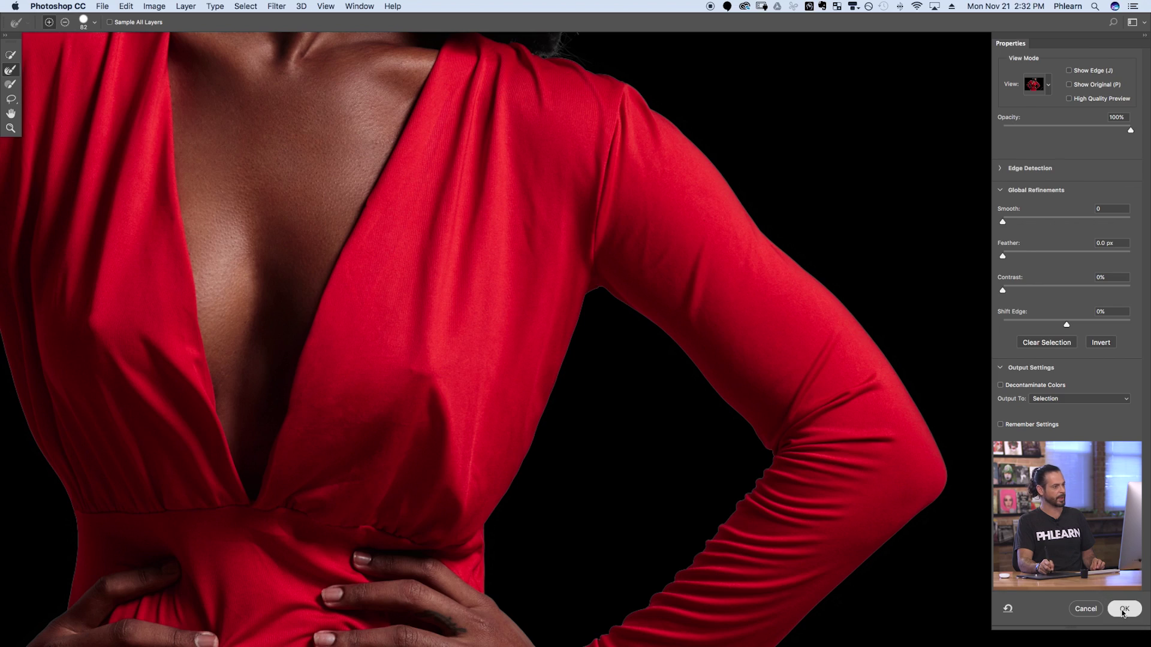
# - Apply the refined selection to Layer 0 as a layer mask
pyautogui.scroll(-5, 710, 341)
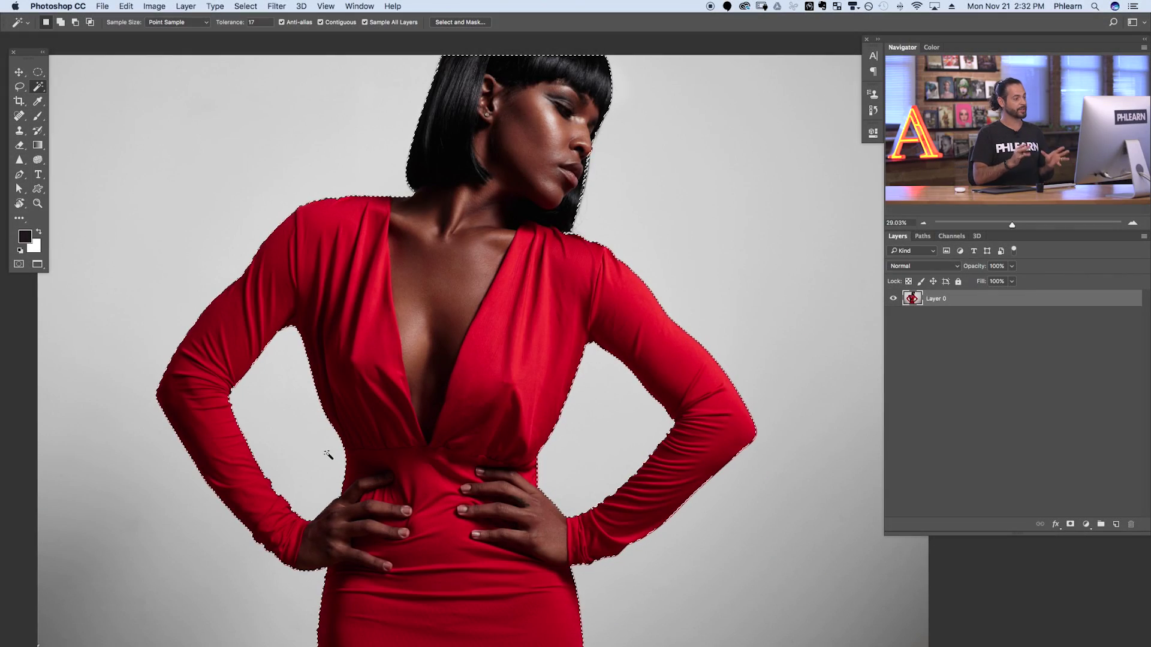
pyautogui.click(1069, 525)
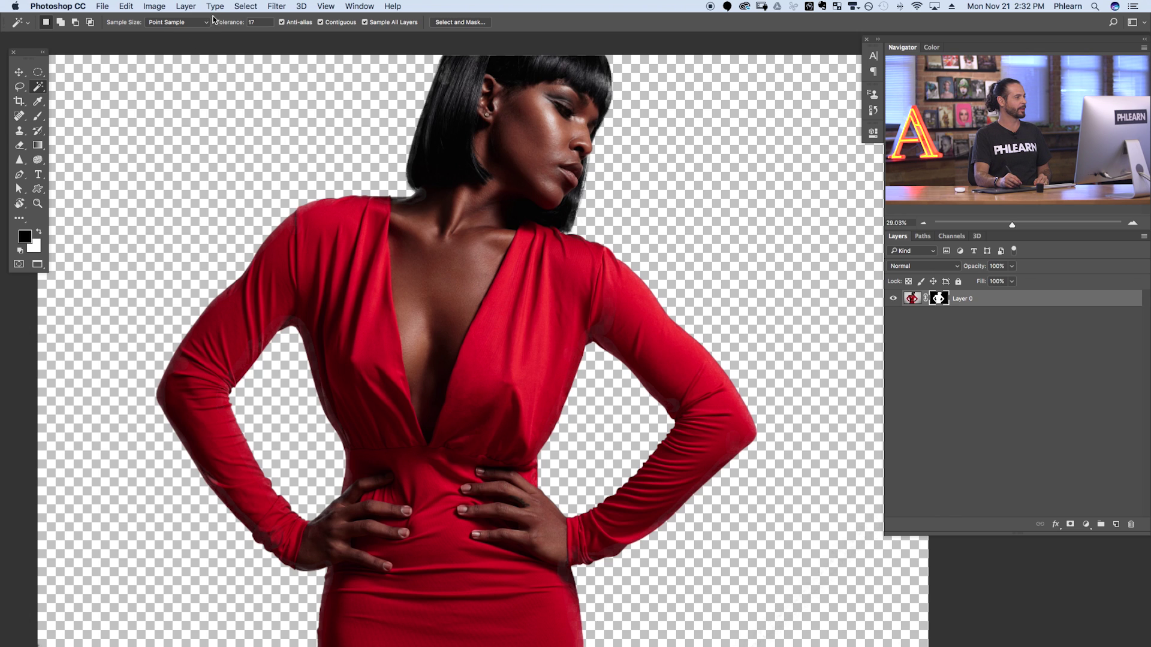
pyautogui.click(193, 7)
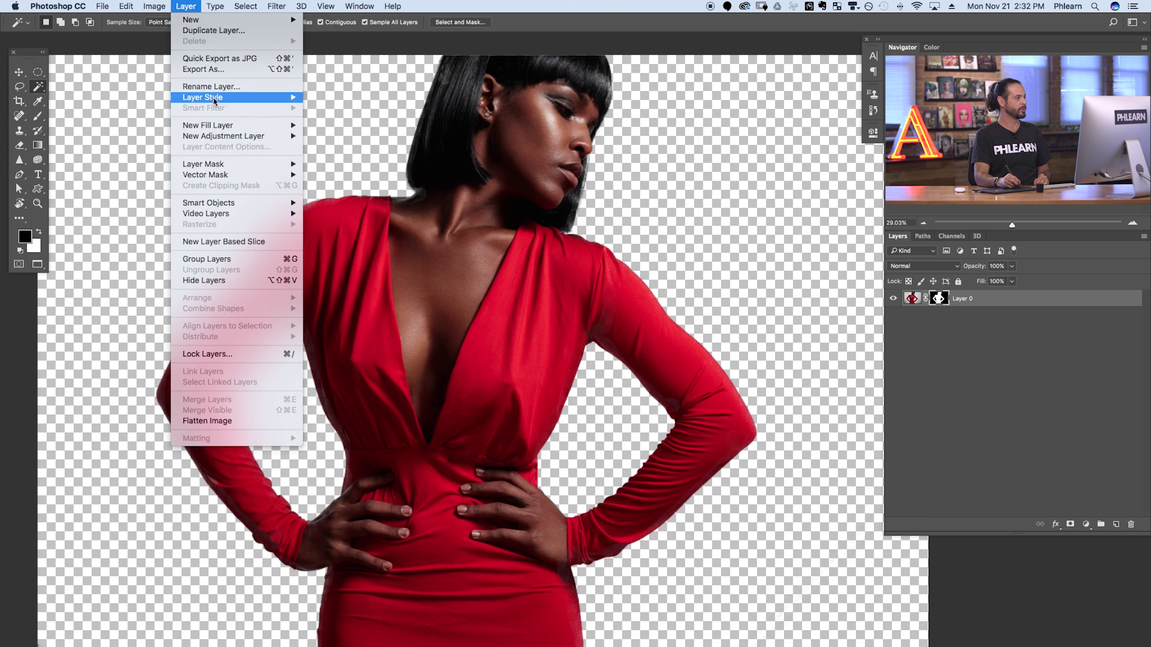
# - Create a Solid Color fill layer and set its hue to bright red fc1616
pyautogui.moveTo(220, 125)
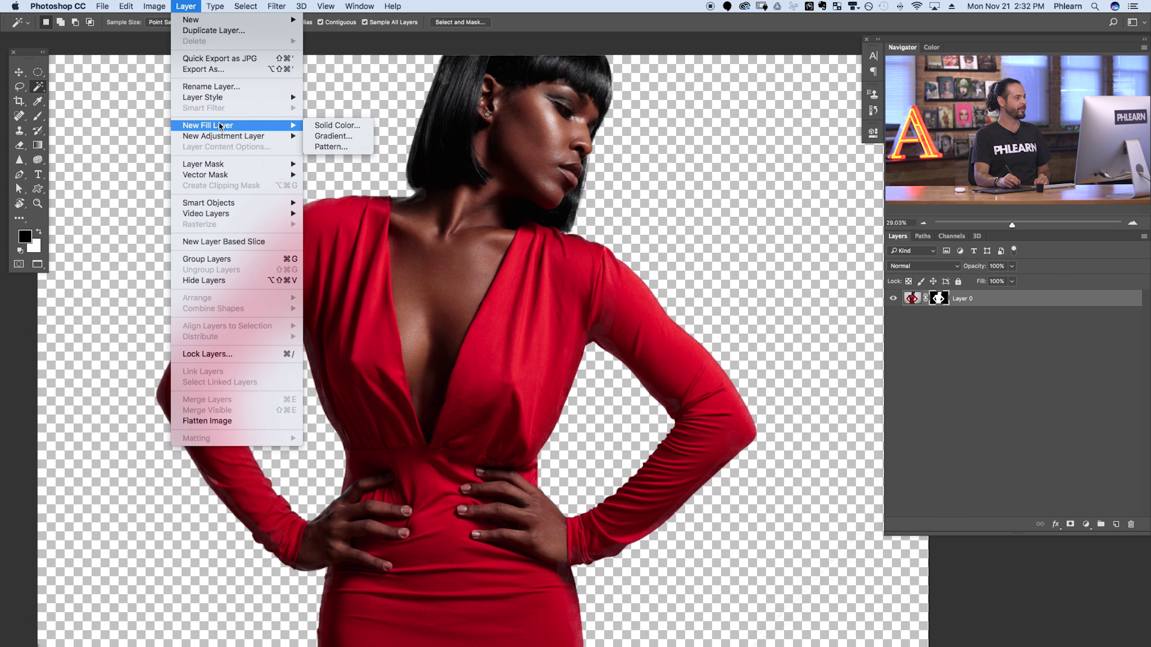
pyautogui.click(354, 125)
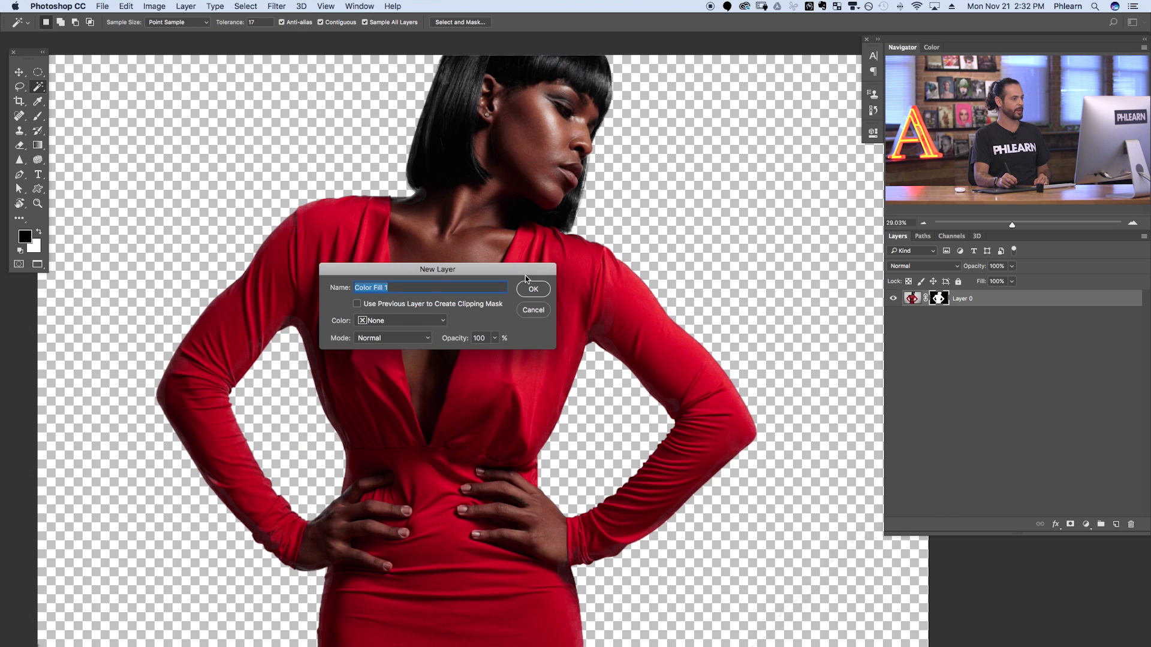
pyautogui.click(531, 291)
pyautogui.moveTo(872, 372); pyautogui.dragTo(653, 313)
pyautogui.moveTo(734, 357)
pyautogui.mouseDown()
pyautogui.moveTo(737, 341)
pyautogui.moveTo(711, 337)
pyautogui.mouseUp()
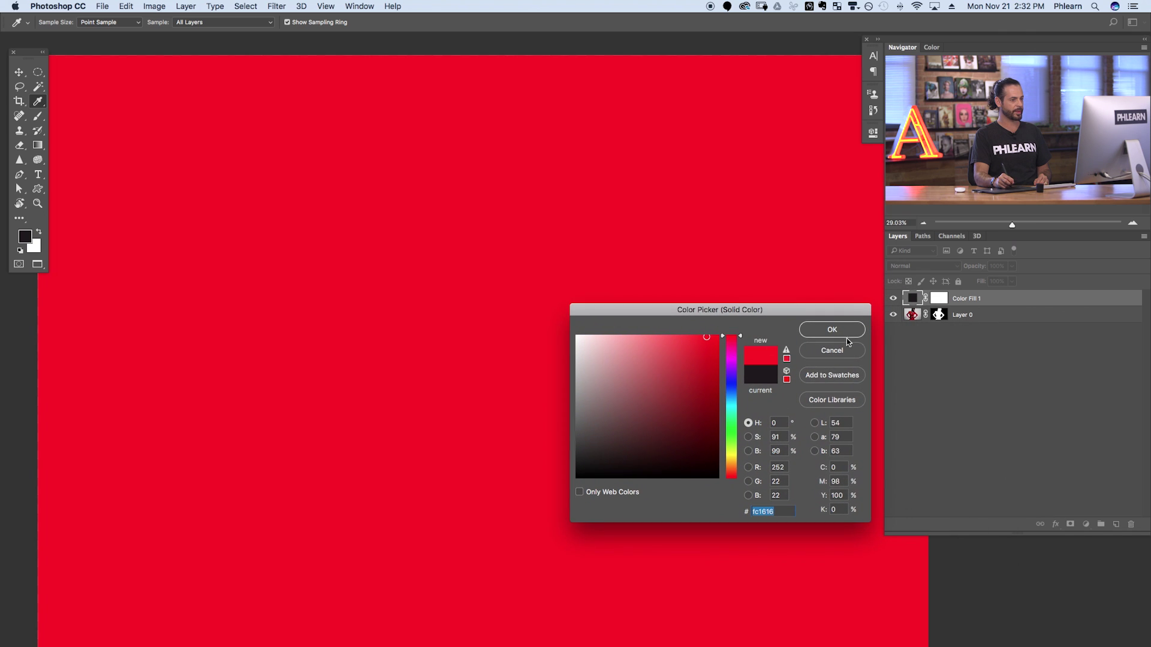
# - Confirm the red fill, move Color Fill 1 below Layer 0, and zoom out to the whole image
pyautogui.click(833, 329)
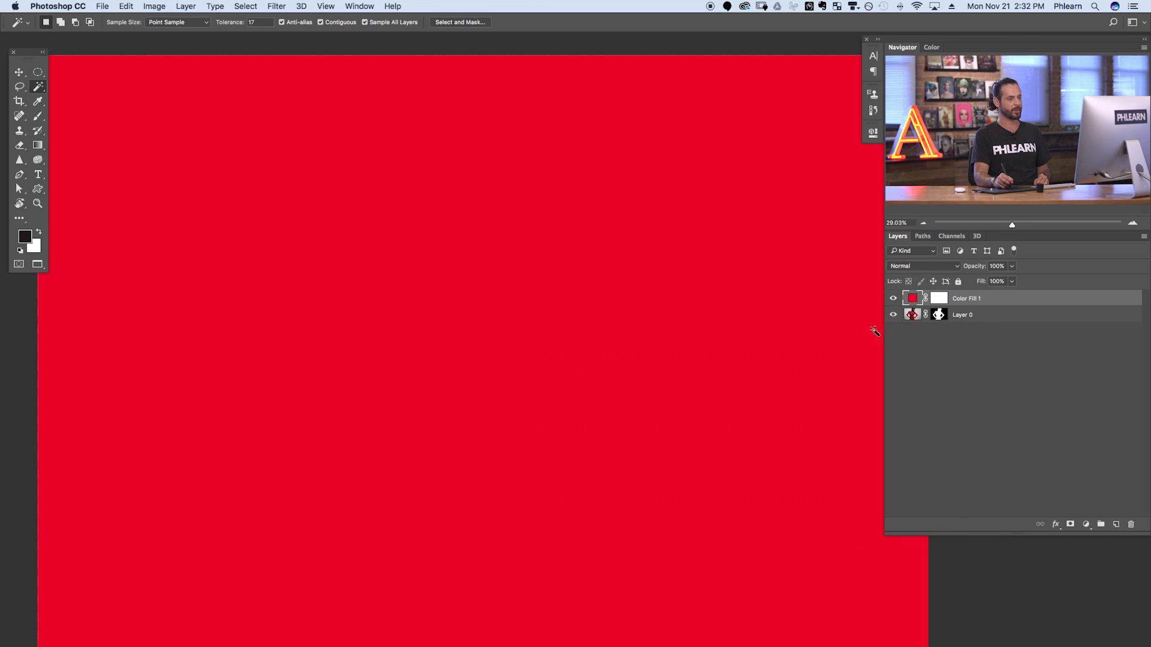
pyautogui.moveTo(993, 299); pyautogui.dragTo(1009, 323)
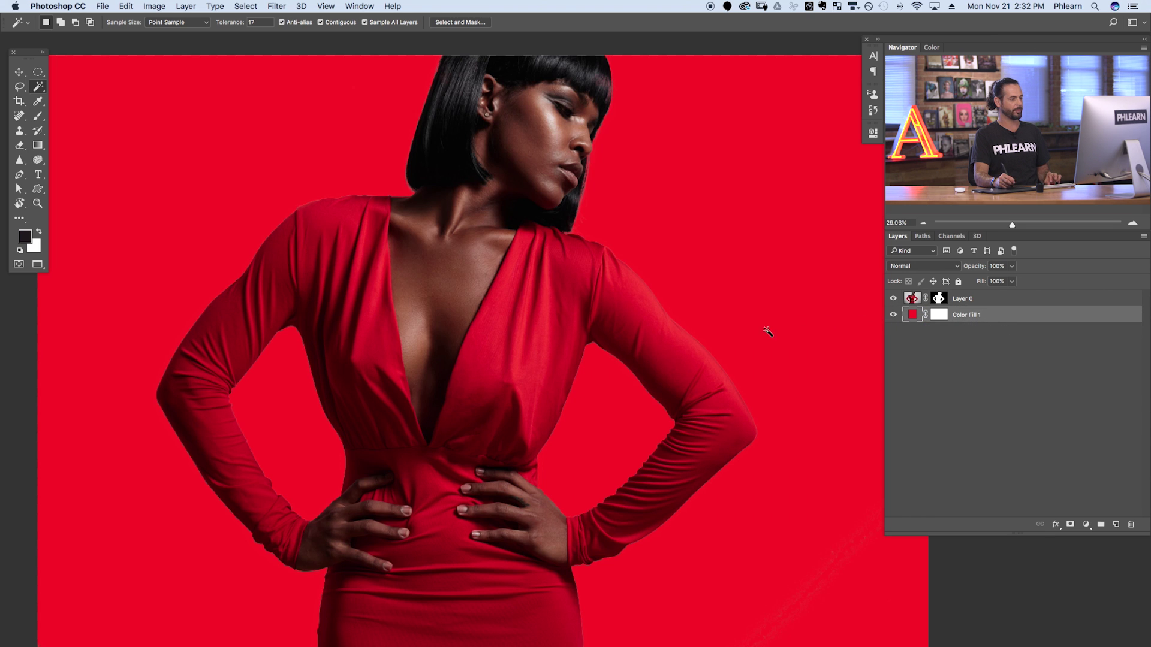
pyautogui.scroll(-2, 710, 404)
pyautogui.moveTo(713, 431); pyautogui.dragTo(683, 420)
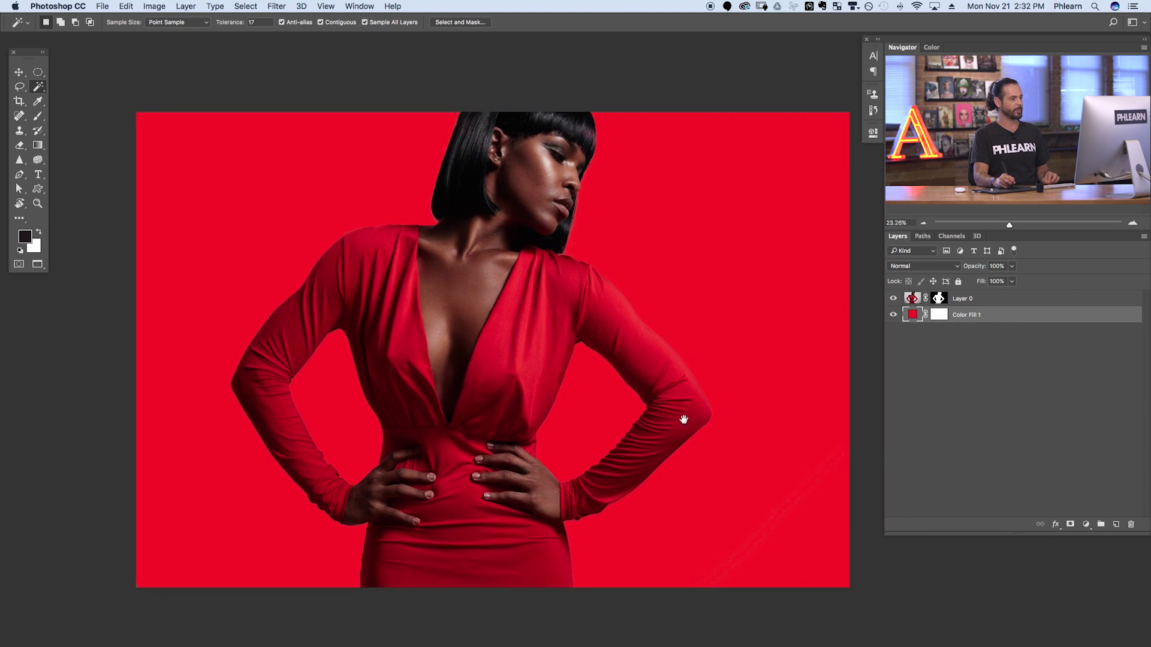
pyautogui.keyDown('shift'); pyautogui.click(940, 301); pyautogui.keyUp('shift')
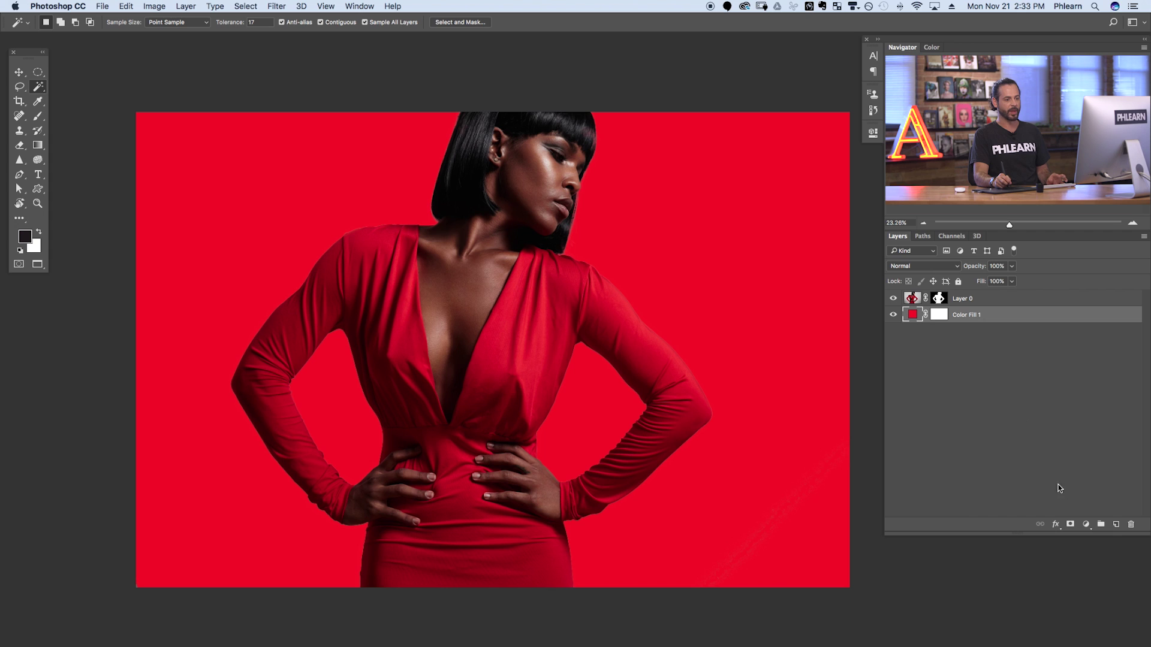
# - Add a Hue/Saturation adjustment layer with Saturation -12 and Lightness -22
pyautogui.click(183, 6)
pyautogui.moveTo(223, 128)
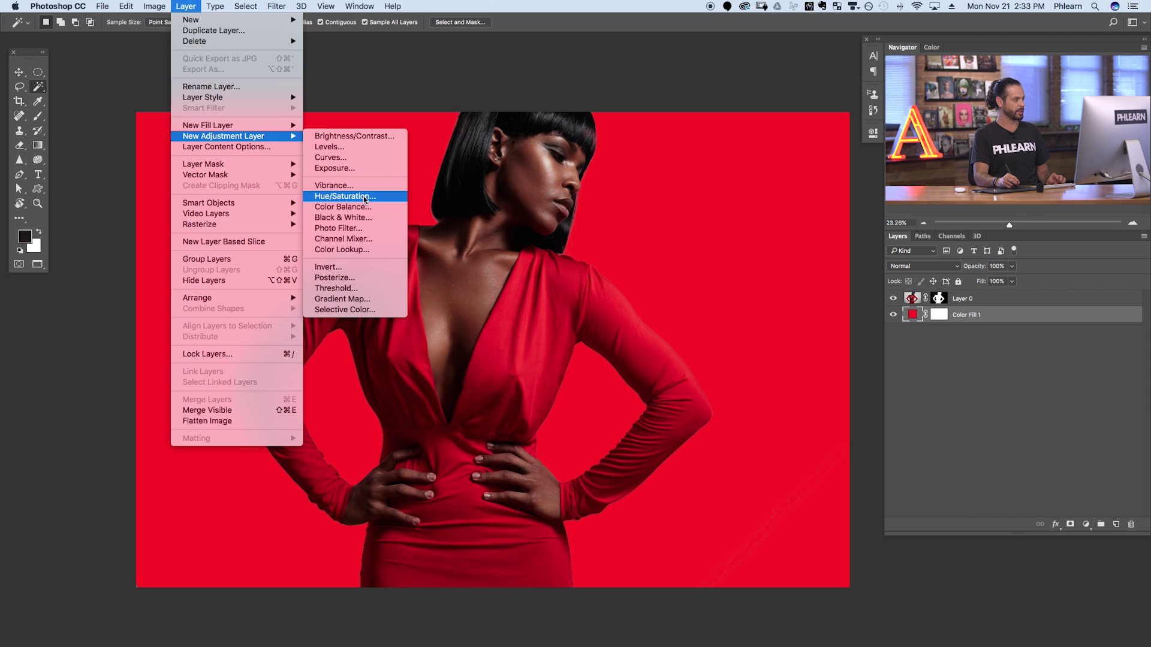
pyautogui.click(397, 196)
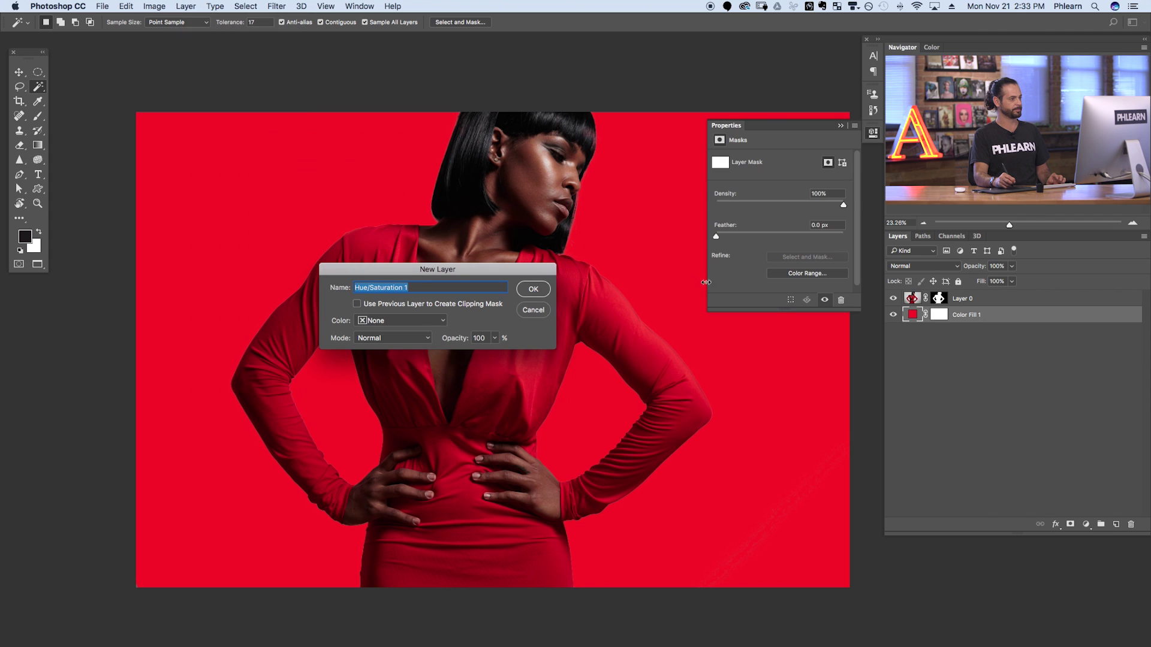
pyautogui.click(537, 290)
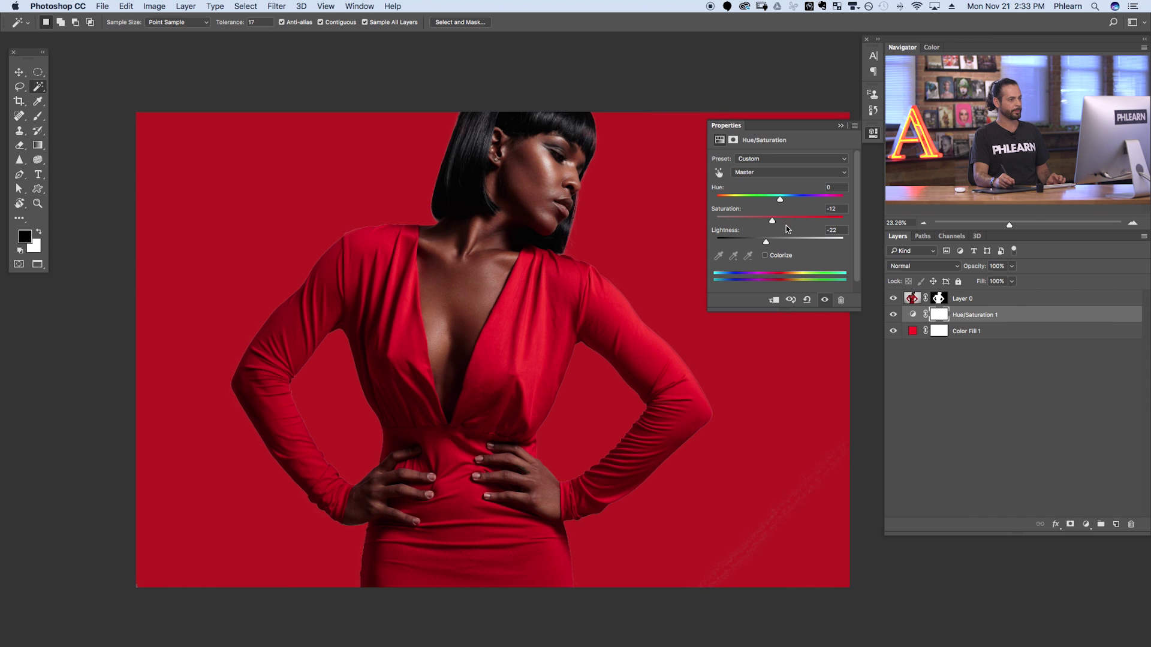
pyautogui.click(875, 132)
# - Toggle the Hue/Saturation layer's visibility to compare the backdrop with and without it
pyautogui.click(893, 317)
pyautogui.click(893, 316)
pyautogui.click(893, 316)
pyautogui.click(894, 316)
pyautogui.click(894, 316)
pyautogui.click(894, 316)
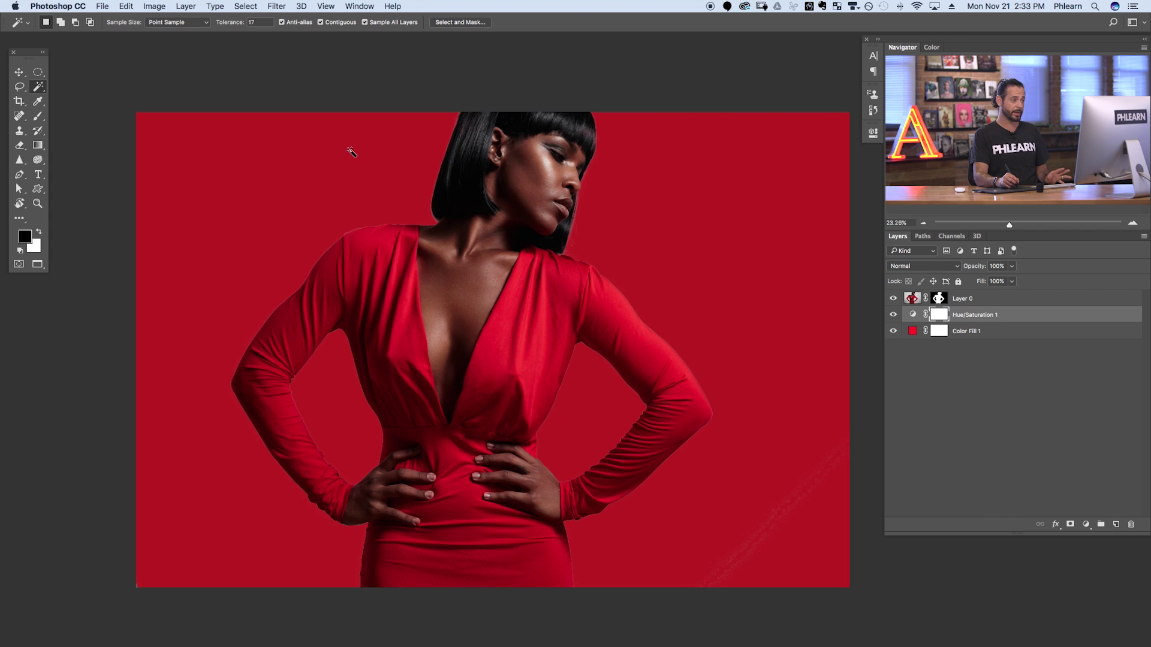
pyautogui.click(38, 73)
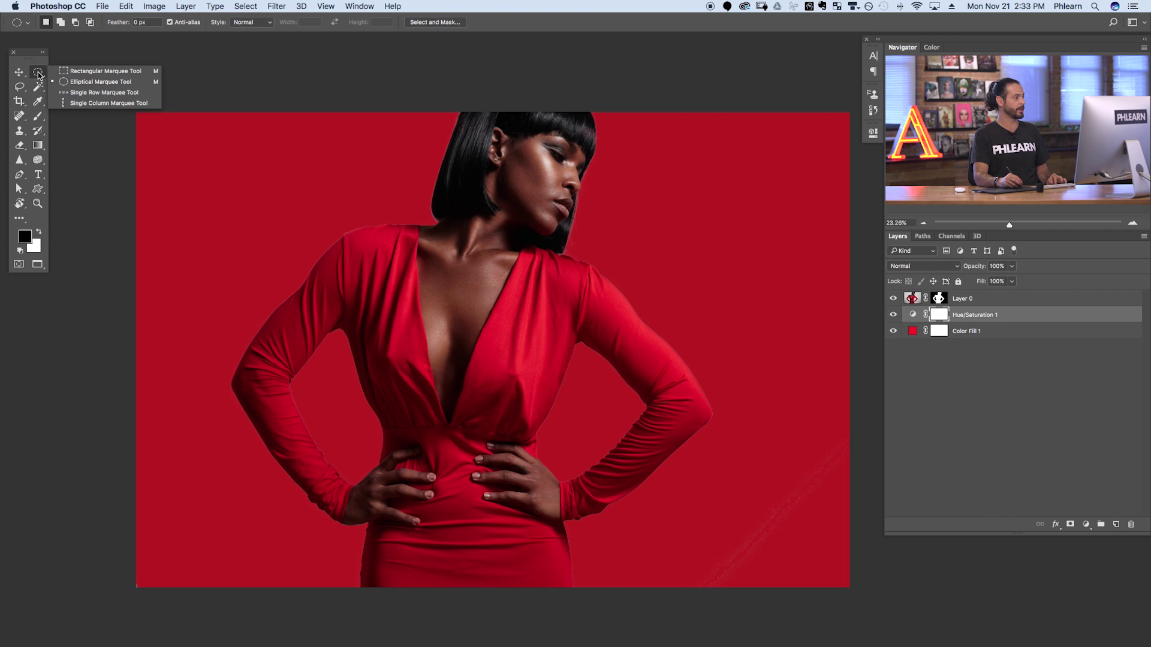
# - Fill a large ellipse around the model with black on the Hue/Saturation mask, then deselect
pyautogui.click(80, 84)
pyautogui.moveTo(201, 140); pyautogui.dragTo(824, 590)
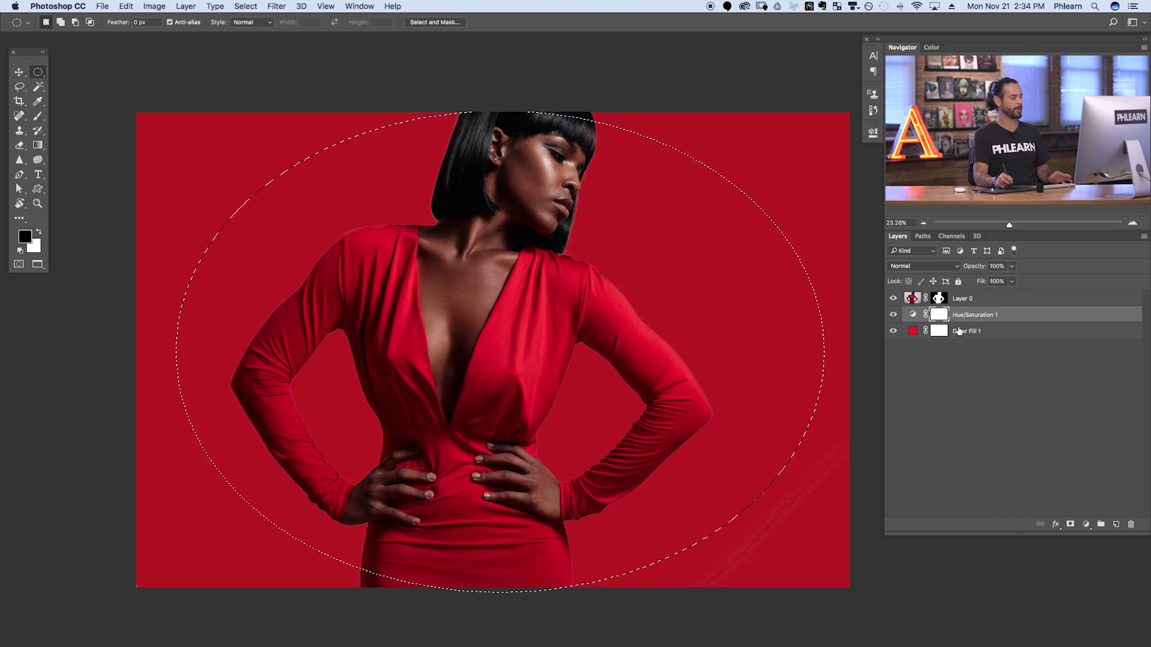
pyautogui.click(127, 7)
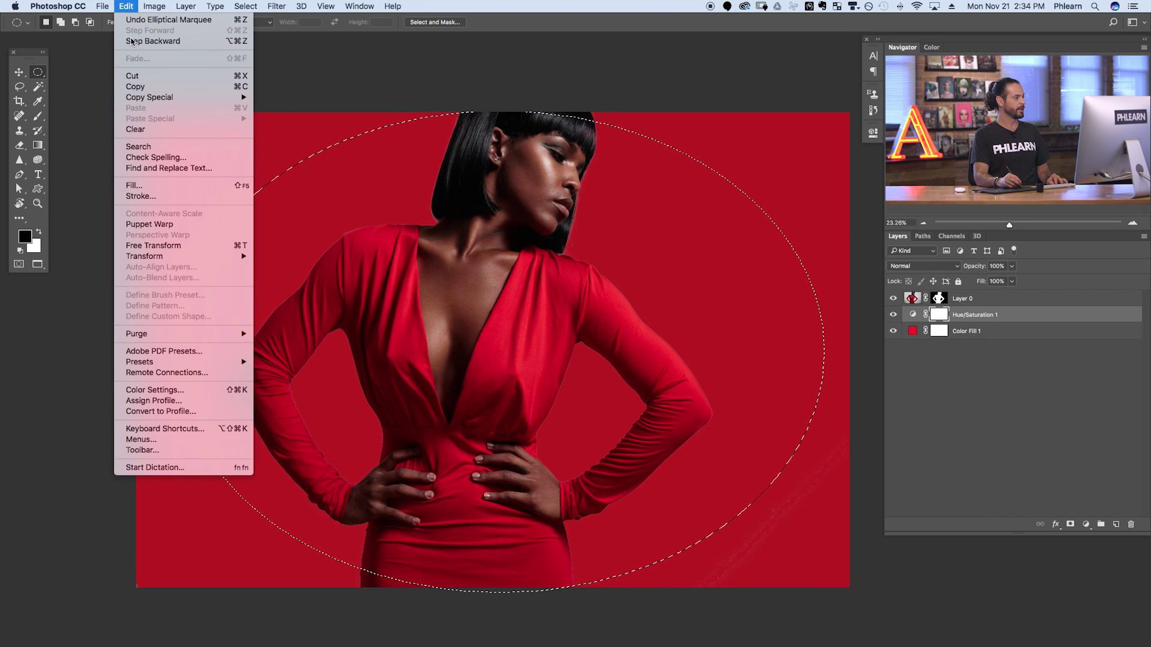
pyautogui.click(134, 185)
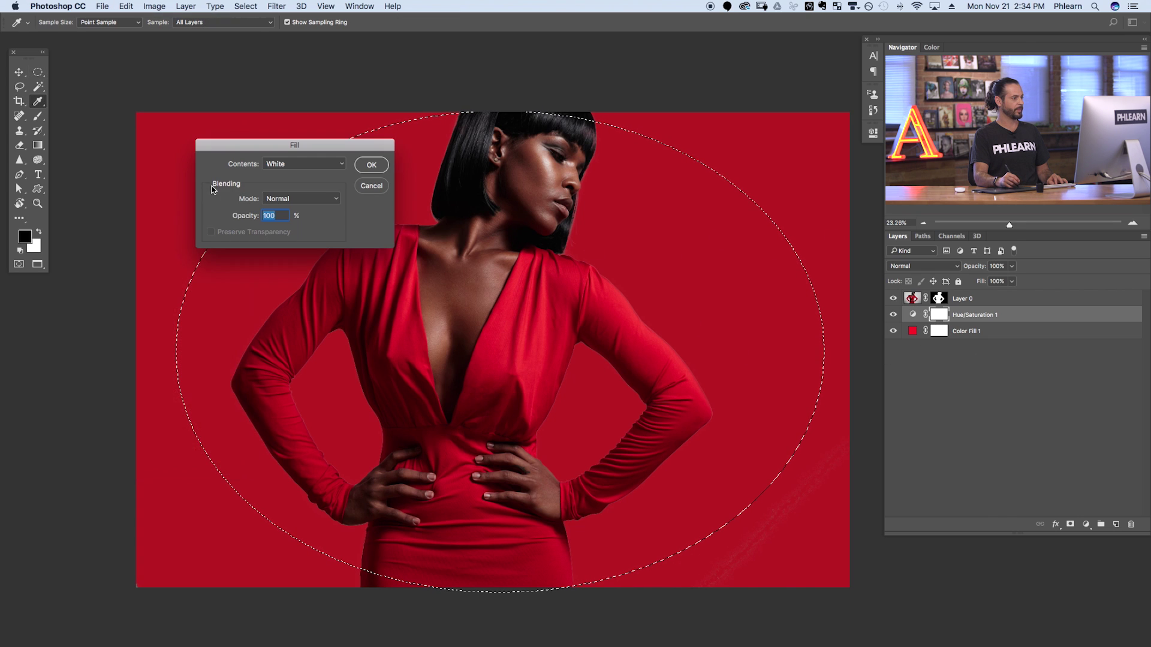
pyautogui.click(302, 164)
pyautogui.click(303, 144)
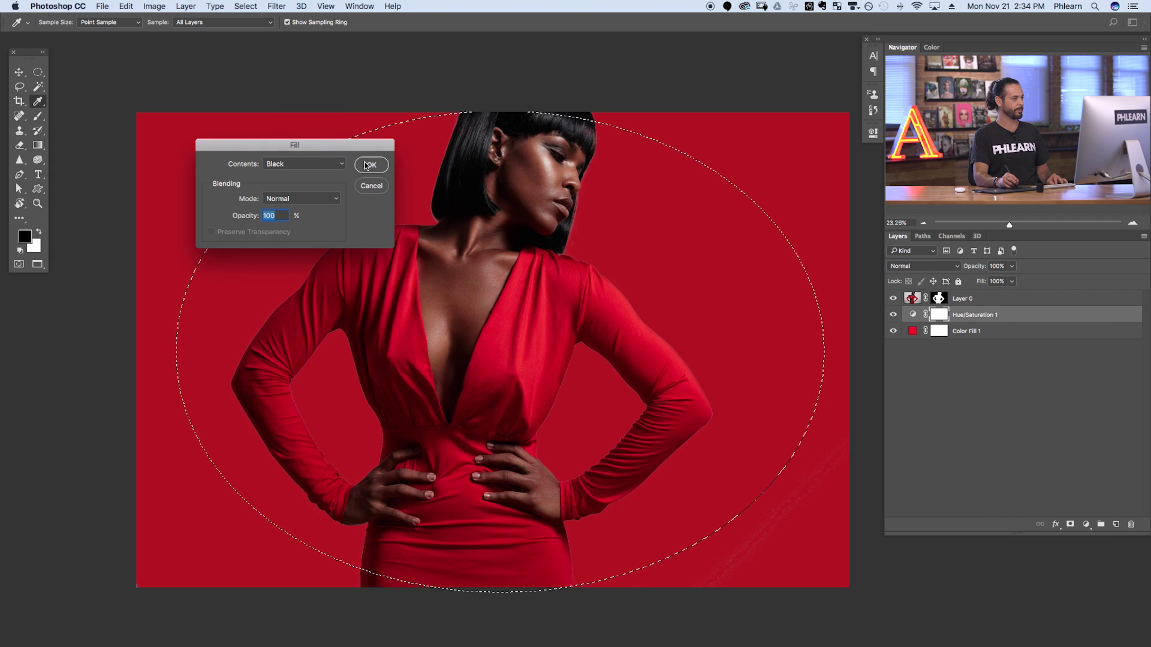
pyautogui.click(372, 165)
pyautogui.press('m')
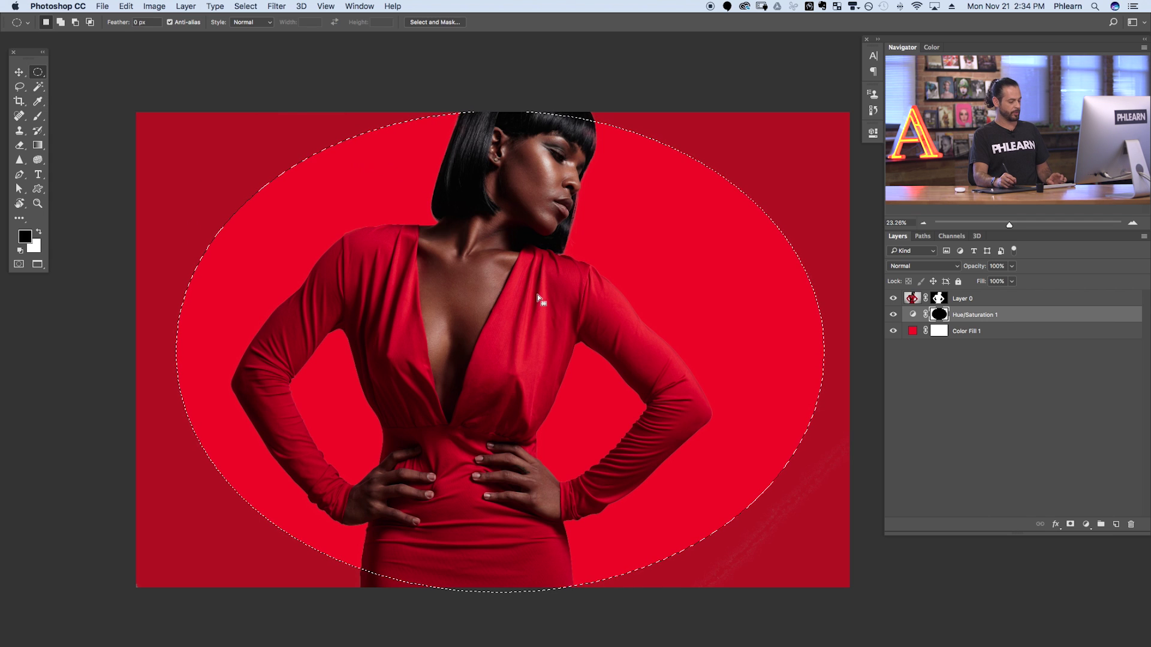
pyautogui.press('super+d')
# - Toggle Hue/Saturation 1 on and off to compare the elliptical vignette
pyautogui.click(893, 317)
pyautogui.click(892, 318)
pyautogui.click(891, 318)
pyautogui.click(890, 319)
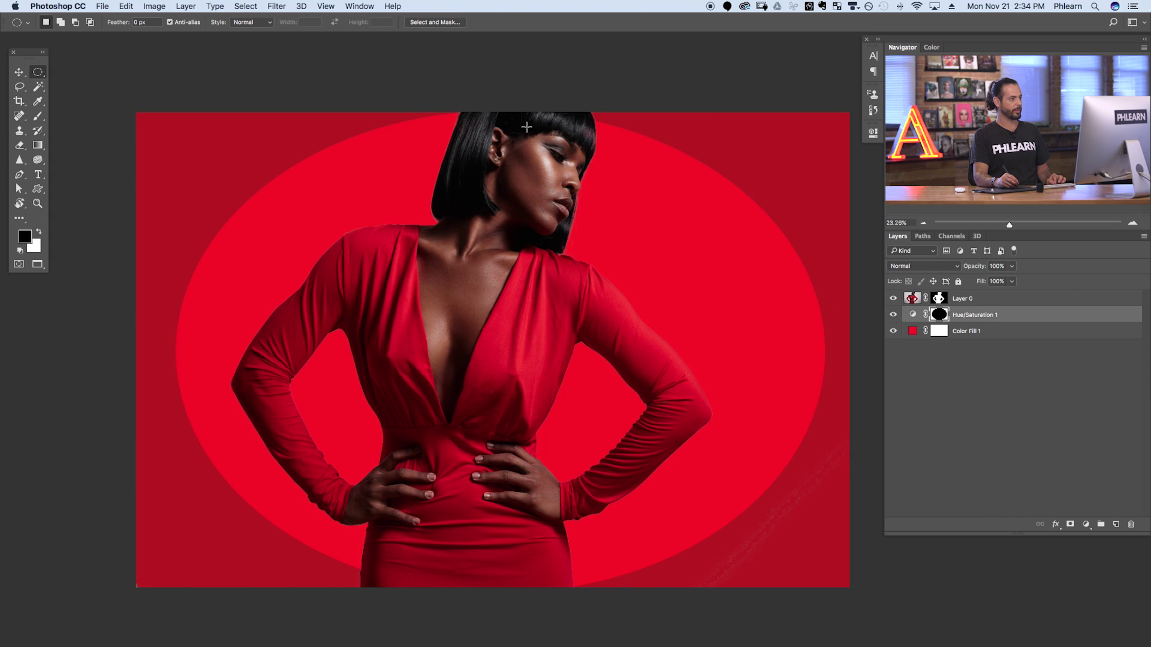
pyautogui.click(892, 318)
pyautogui.click(892, 318)
pyautogui.click(891, 317)
pyautogui.click(891, 317)
pyautogui.click(892, 318)
pyautogui.click(891, 318)
pyautogui.click(891, 318)
pyautogui.click(889, 320)
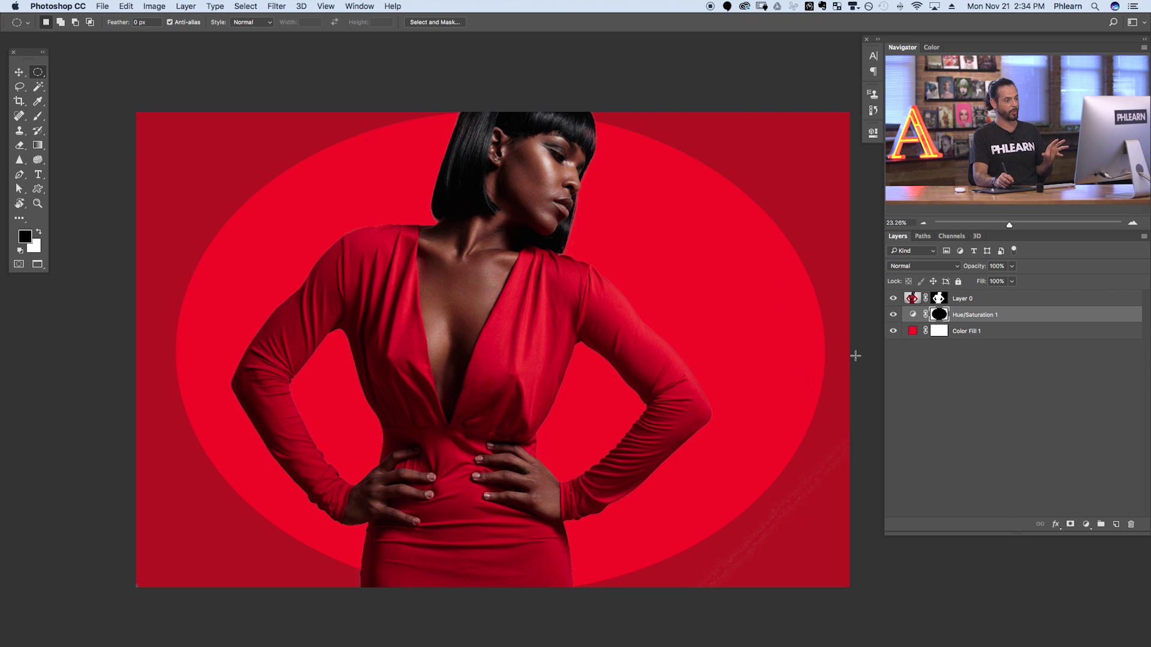
pyautogui.click(277, 6)
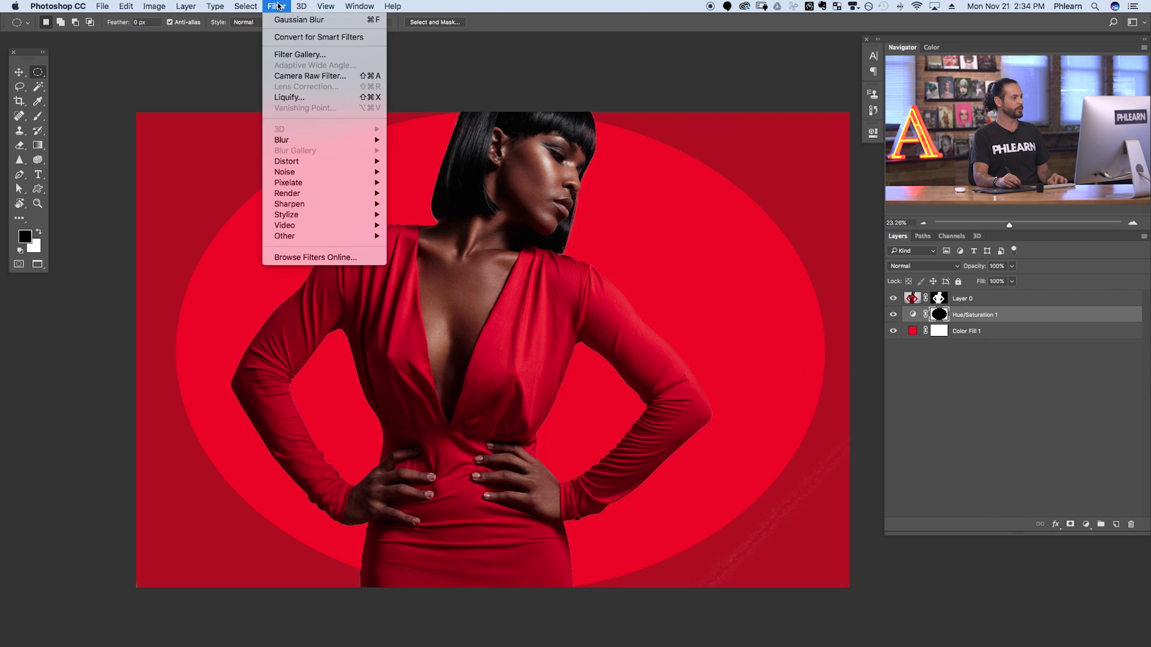
# - Apply a Gaussian Blur of about 482.7 px to the Hue/Saturation mask
pyautogui.moveTo(305, 139)
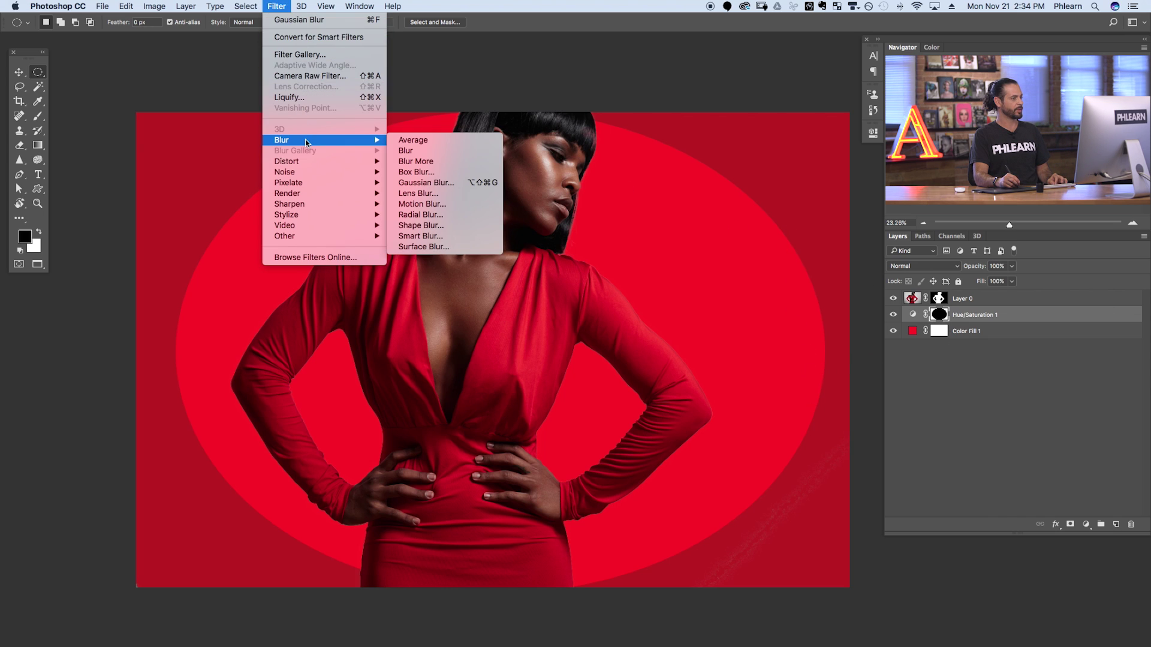
pyautogui.click(441, 181)
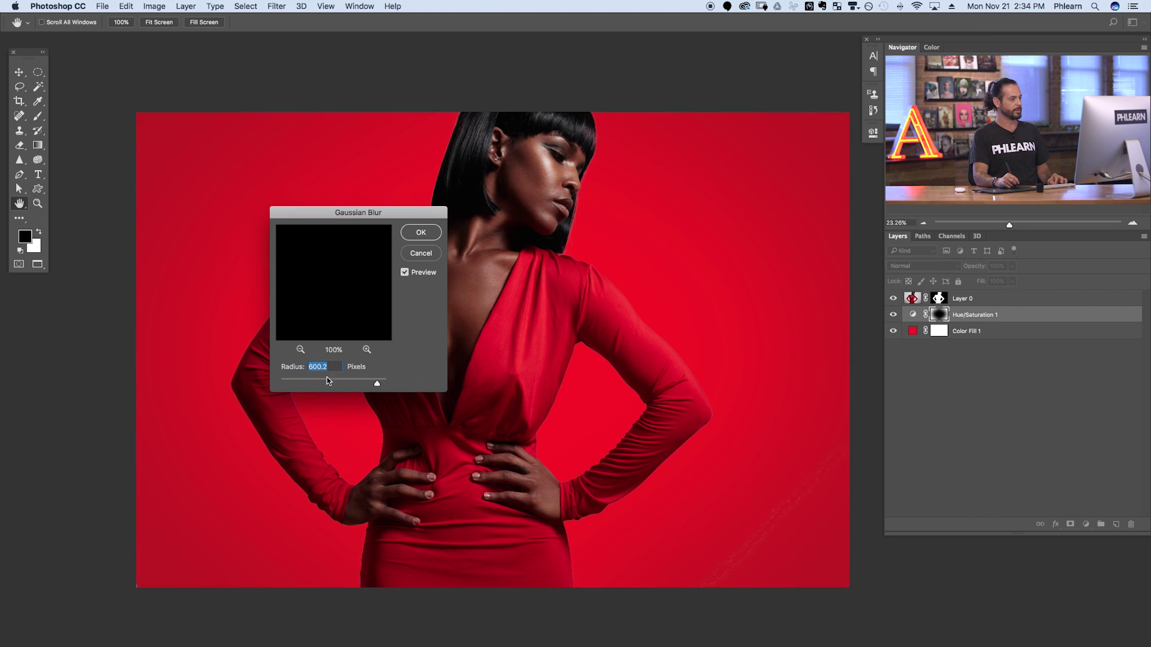
pyautogui.moveTo(322, 383); pyautogui.dragTo(328, 384)
pyautogui.moveTo(355, 382); pyautogui.dragTo(375, 385)
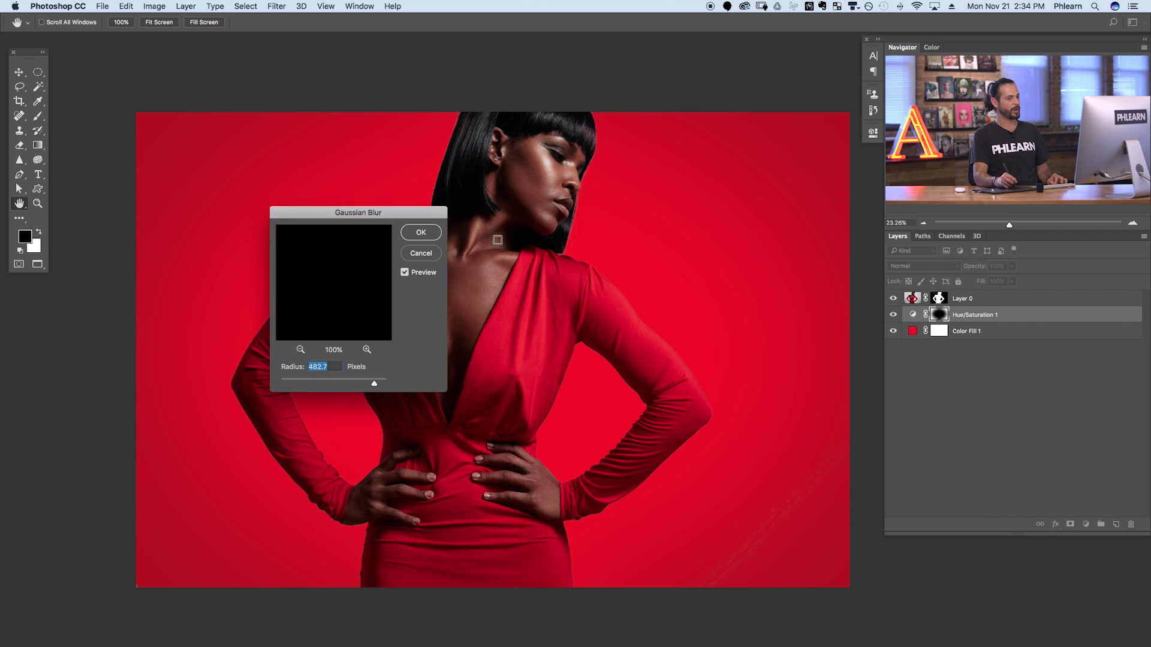
pyautogui.click(414, 231)
# - Toggle the Hue/Saturation 1 vignette off and back on to compare the result
pyautogui.press('m')
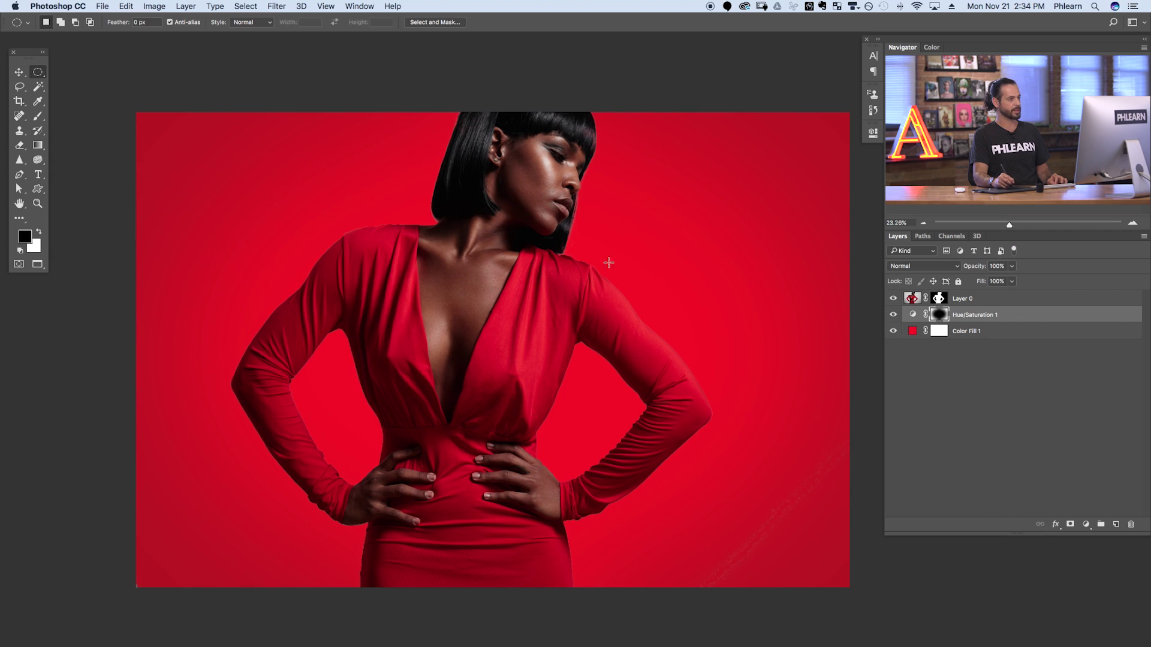
pyautogui.click(894, 314)
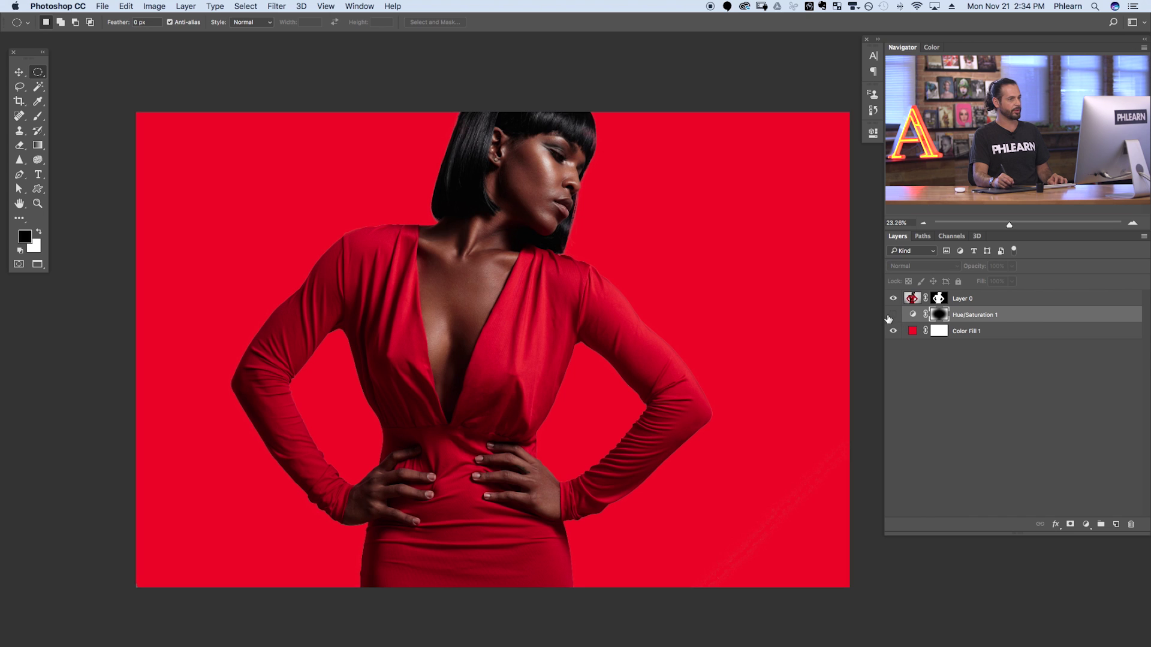
pyautogui.click(894, 316)
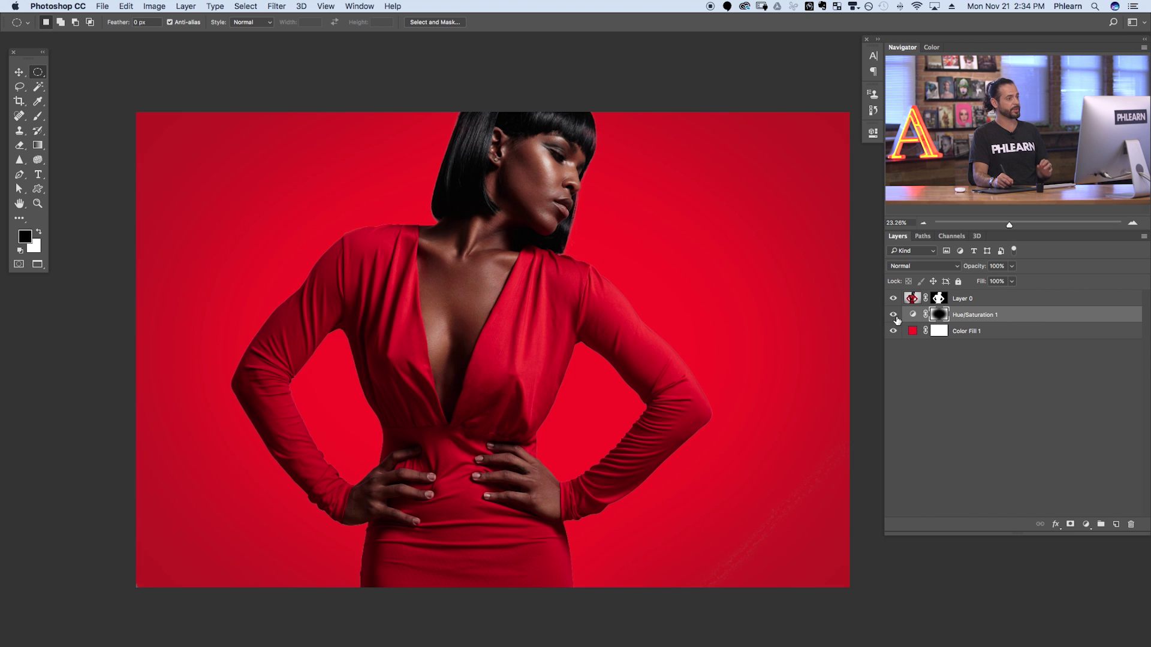
pyautogui.moveTo(630, 386)
pyautogui.mouseDown()
pyautogui.moveTo(609, 363)
pyautogui.moveTo(621, 375)
pyautogui.mouseUp()
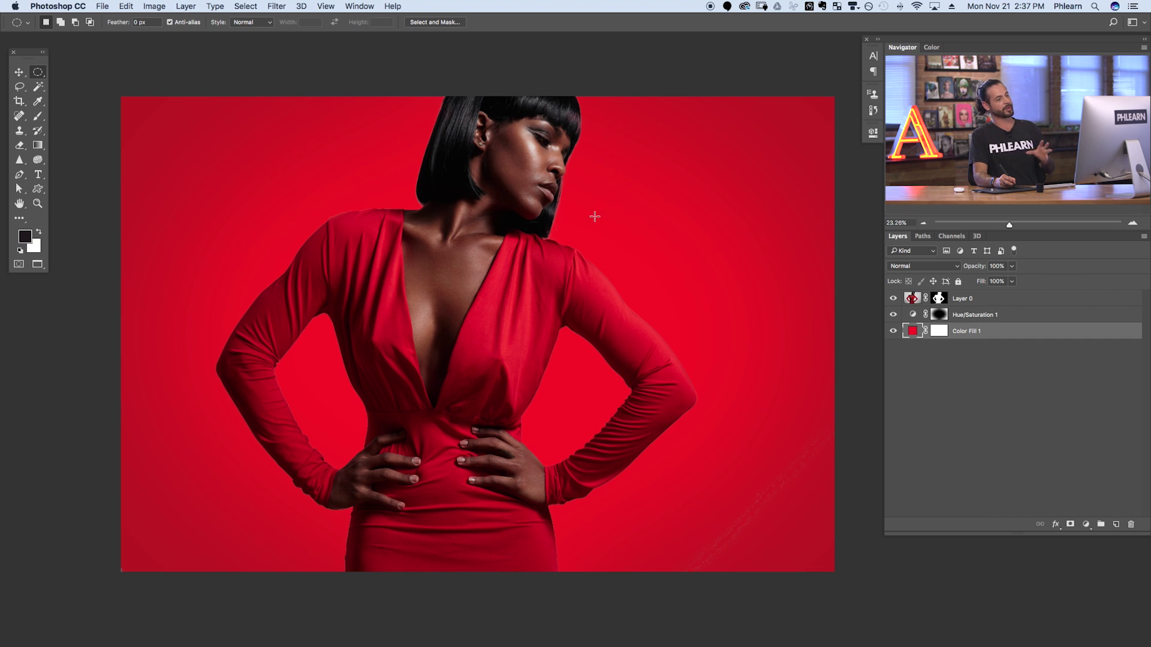
# - In the Color Fill 1 colour picker, try pale light blue, teal and green hues
pyautogui.doubleClick(911, 332)
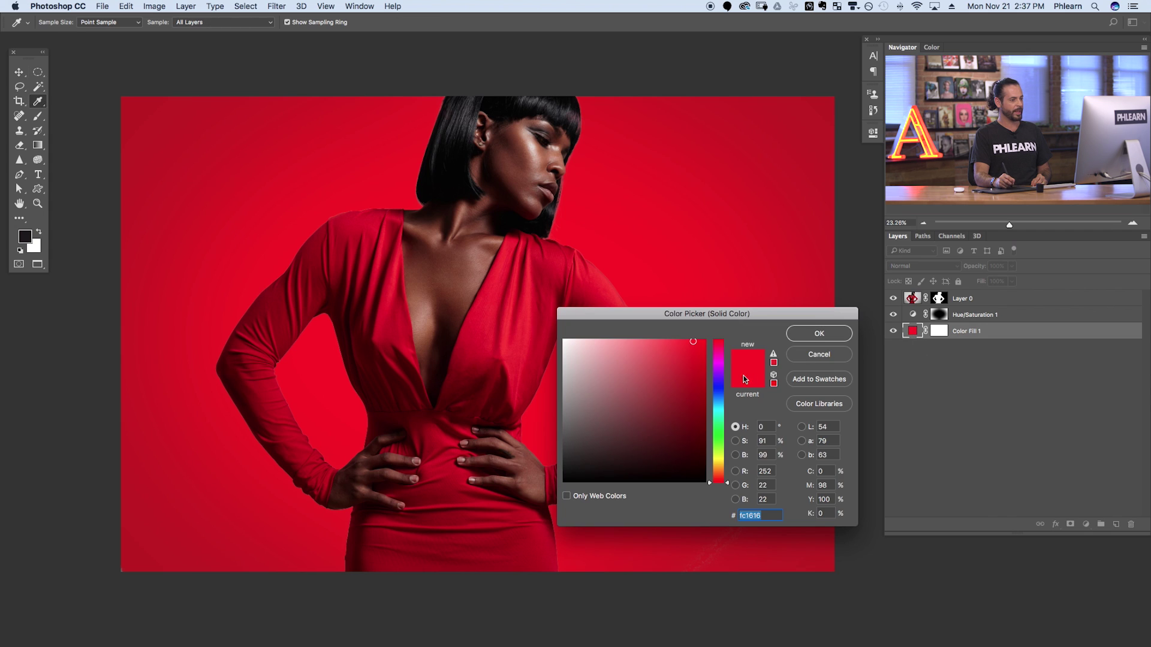
pyautogui.click(606, 357)
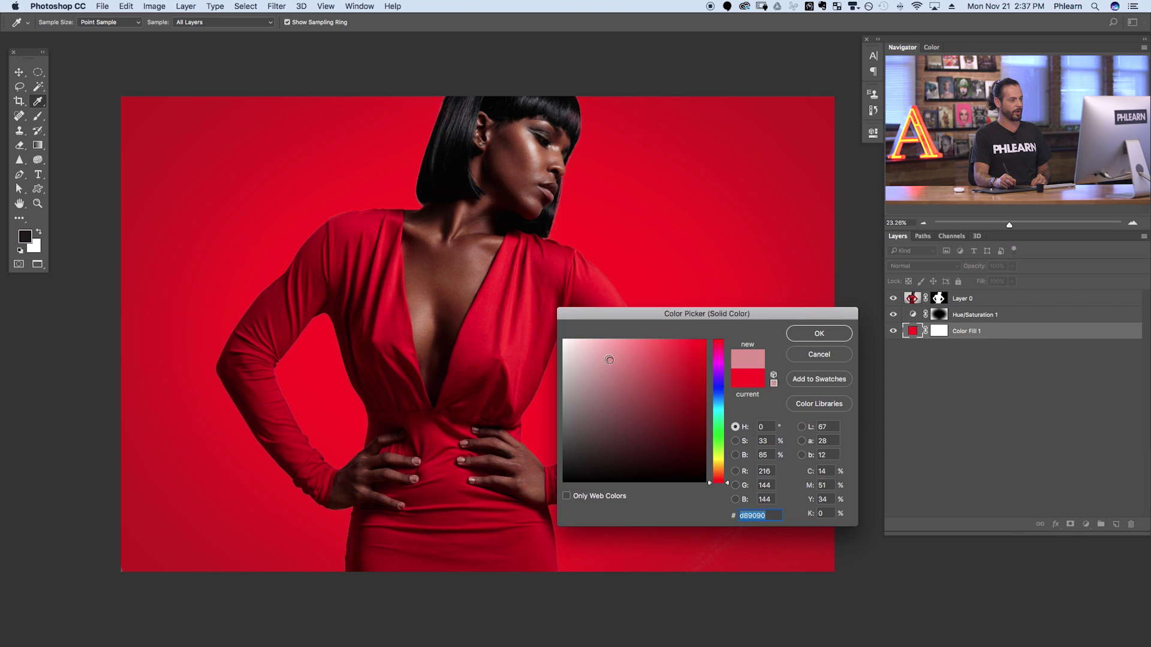
pyautogui.click(720, 406)
pyautogui.moveTo(718, 414); pyautogui.dragTo(719, 411)
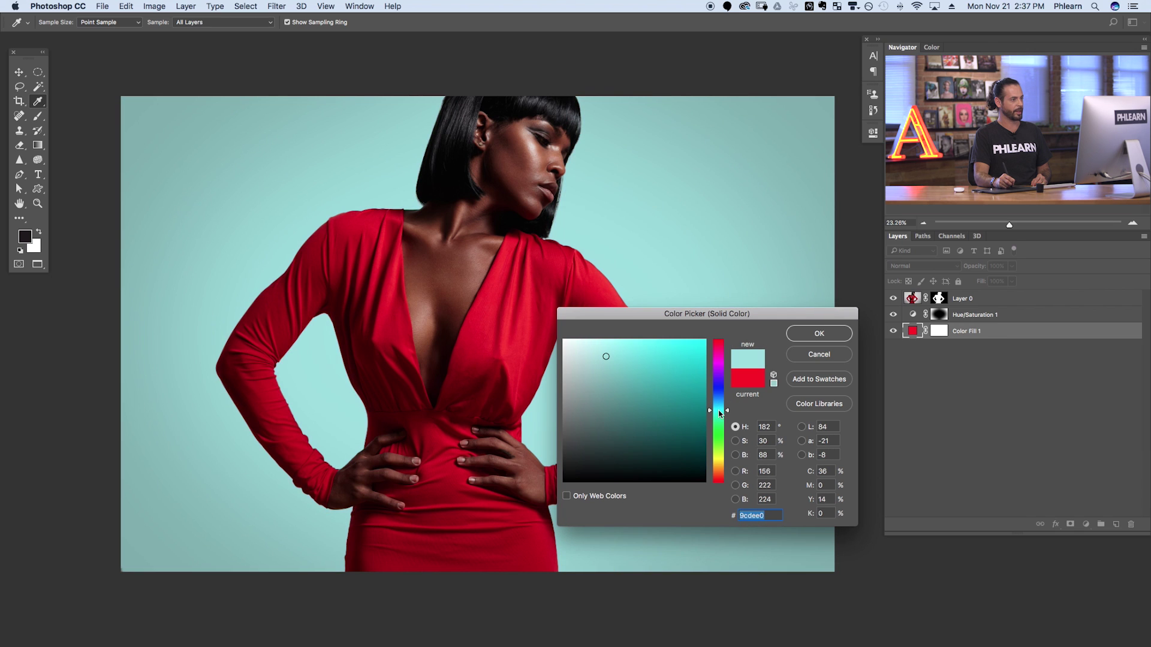
pyautogui.click(599, 353)
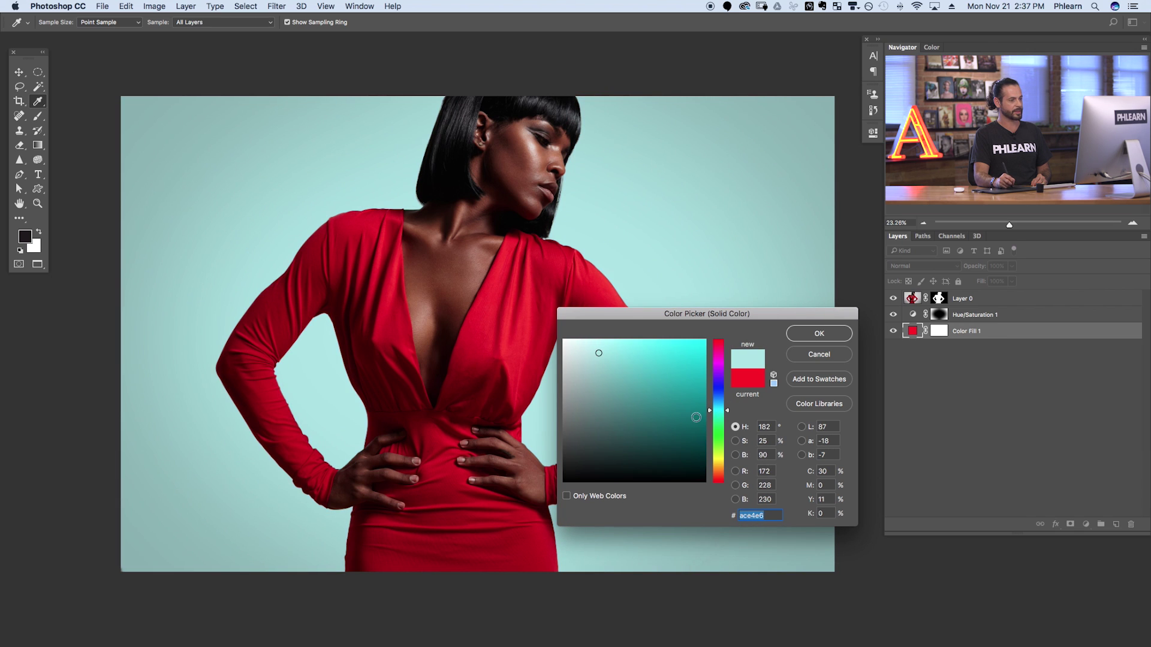
pyautogui.moveTo(722, 418)
pyautogui.mouseDown()
pyautogui.moveTo(719, 452)
pyautogui.moveTo(718, 408)
pyautogui.mouseUp()
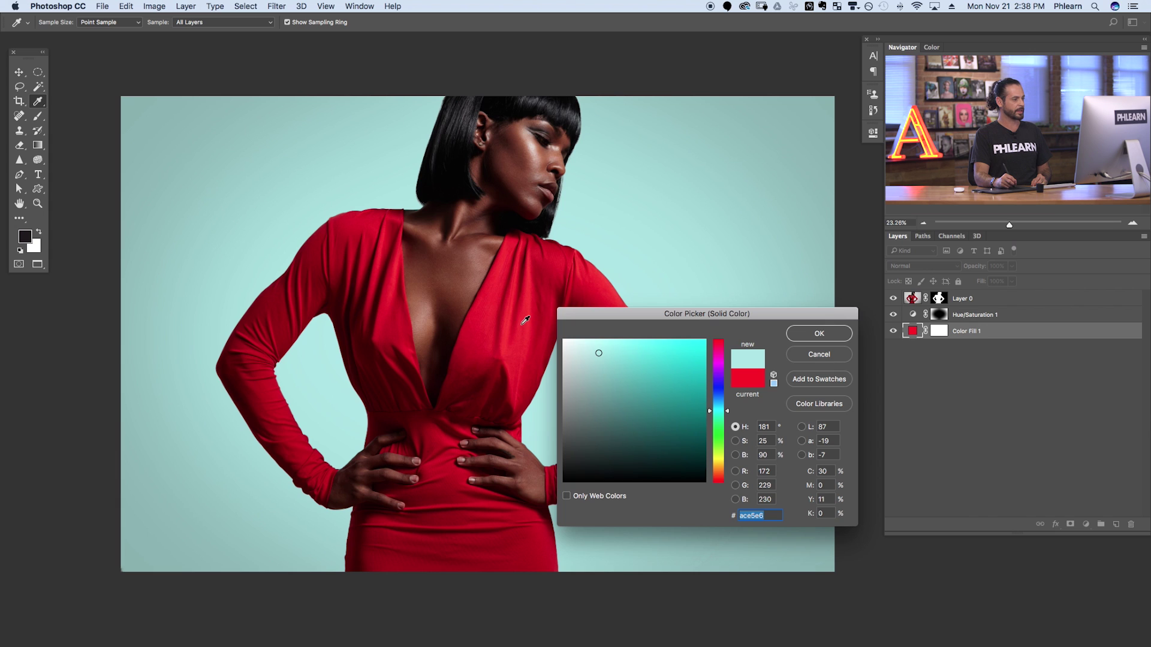
# - Sample several reds from the dress and shoulder as trial fill colours
pyautogui.click(526, 319)
pyautogui.click(552, 271)
pyautogui.click(556, 249)
pyautogui.click(554, 246)
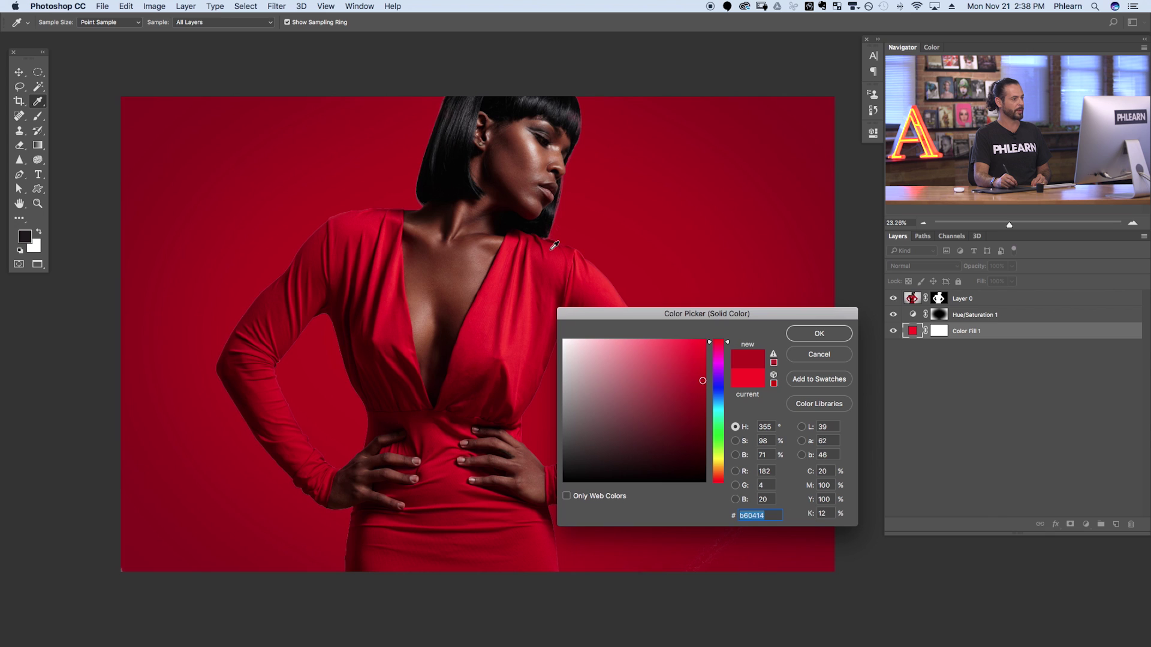
pyautogui.click(560, 257)
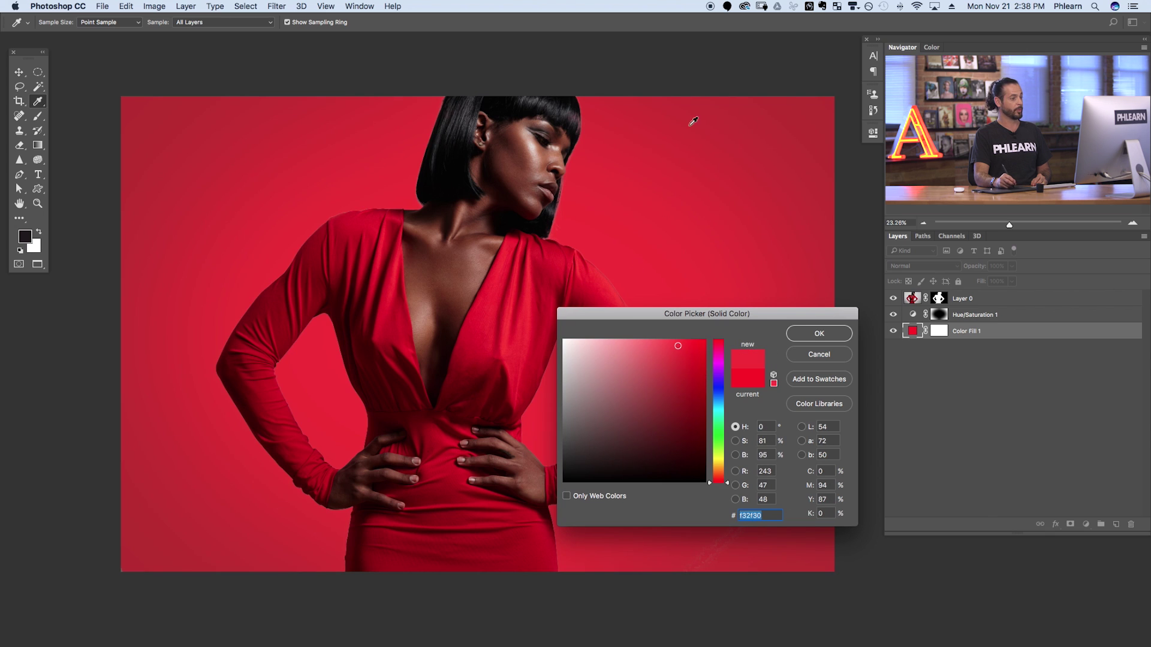
pyautogui.click(546, 277)
pyautogui.click(561, 287)
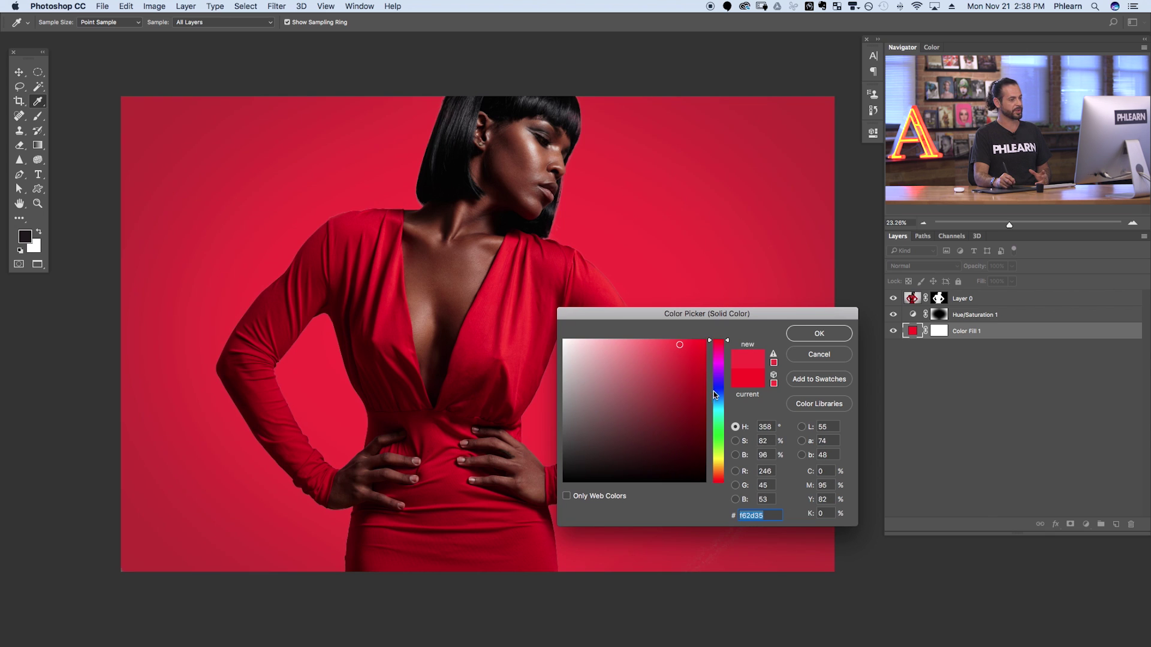
# - Set the Color Fill 1 colour to light blue b4e0f4 and confirm
pyautogui.moveTo(722, 390); pyautogui.dragTo(721, 403)
pyautogui.moveTo(640, 361); pyautogui.dragTo(600, 345)
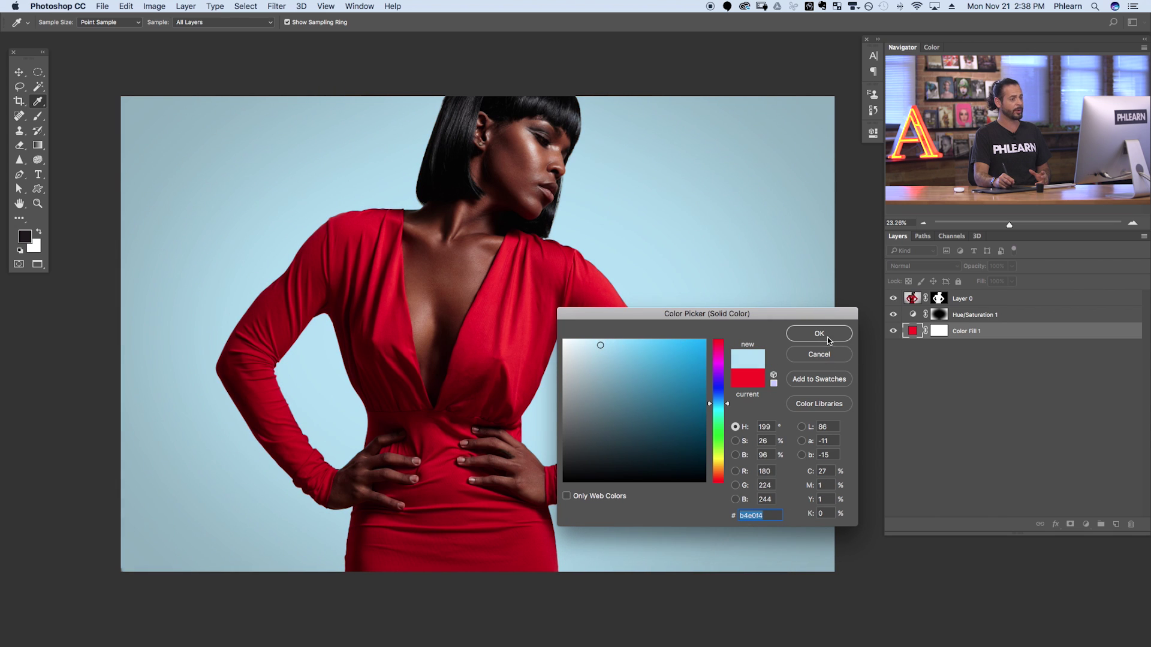
pyautogui.click(827, 337)
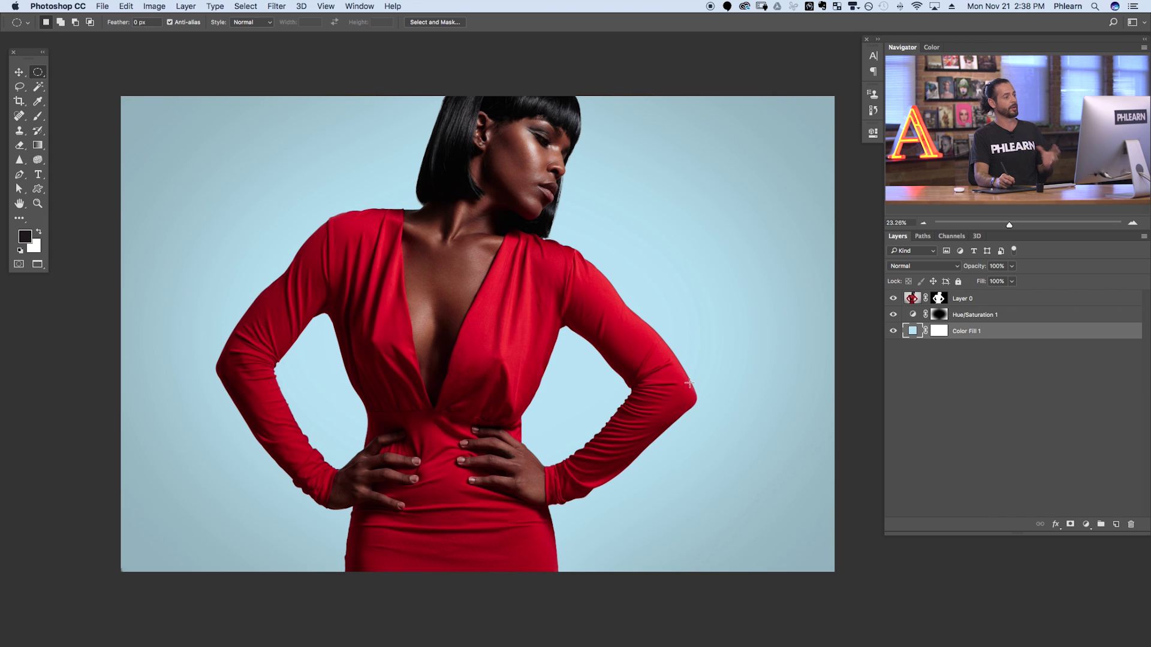
pyautogui.doubleClick(910, 331)
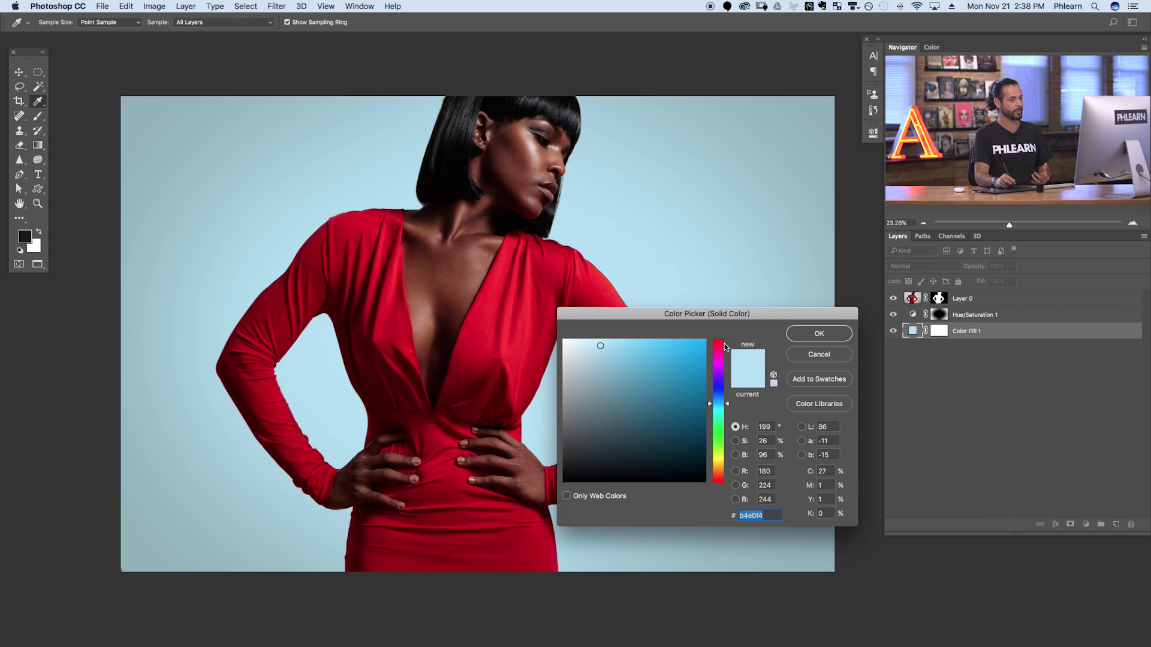
pyautogui.moveTo(726, 347); pyautogui.dragTo(725, 336)
pyautogui.click(697, 343)
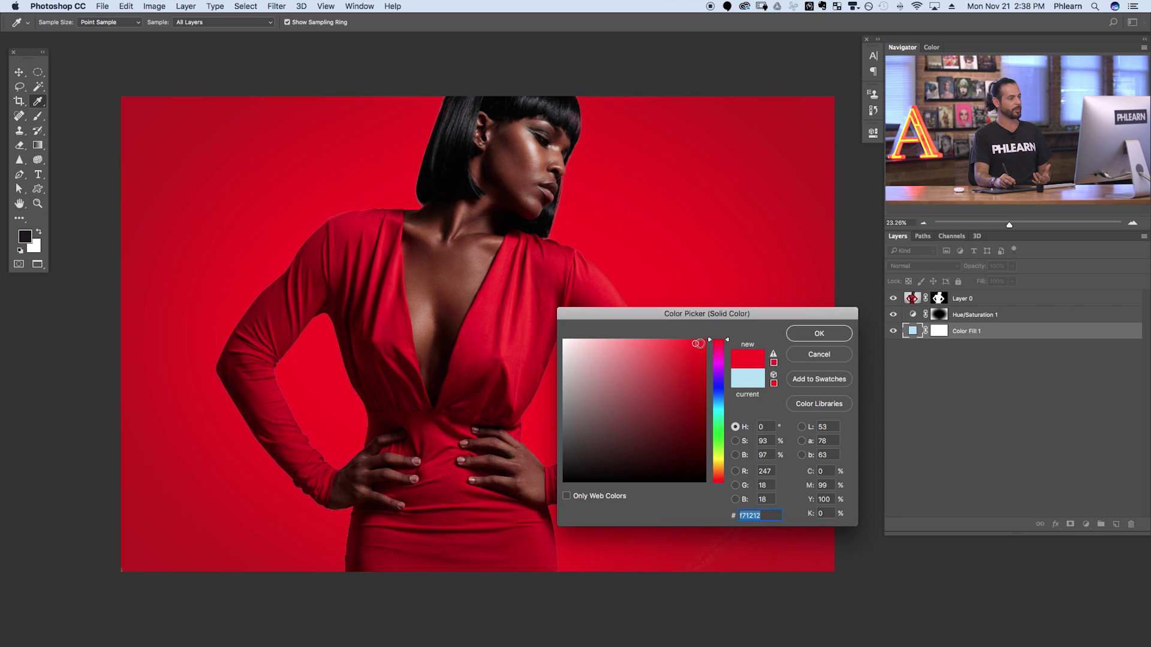
pyautogui.click(832, 357)
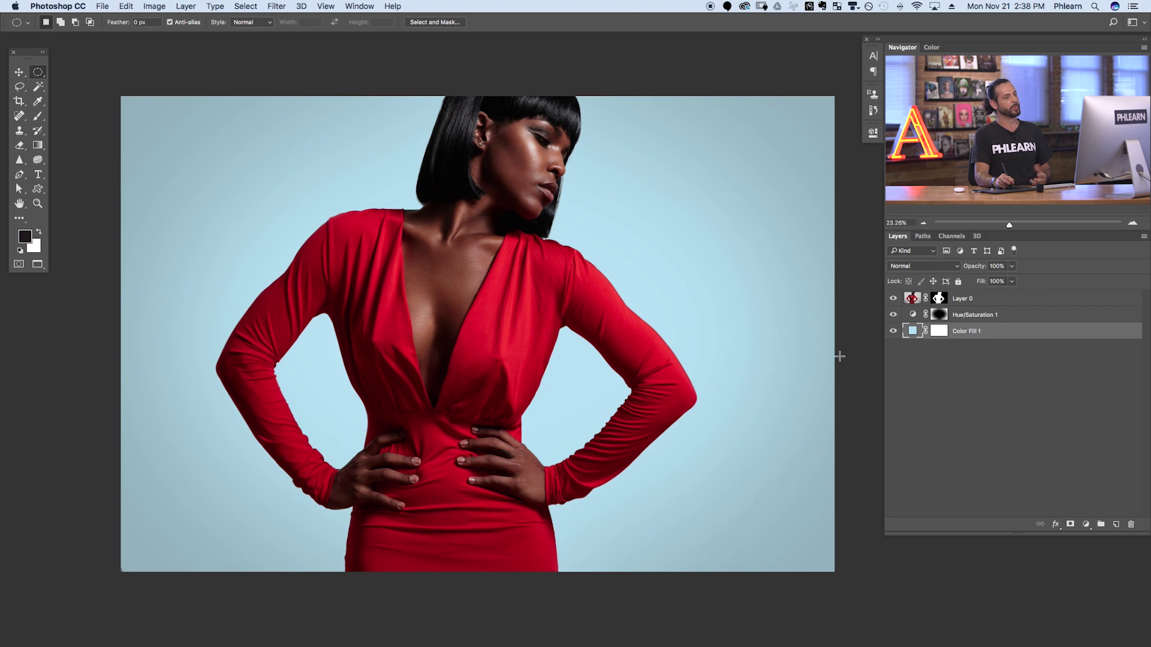